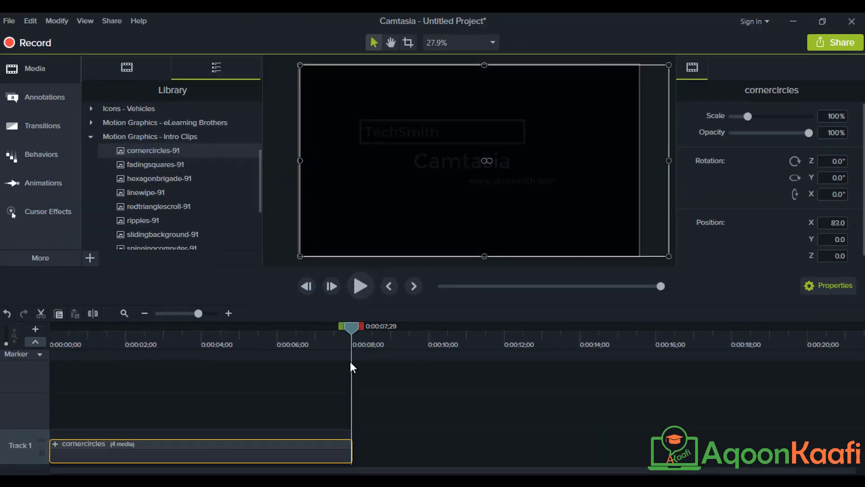
Replay the Camtasia intro clip from the start and select its TechSmith text.
drag(668, 251, 352, 363)
drag(269, 353, 3, 350)
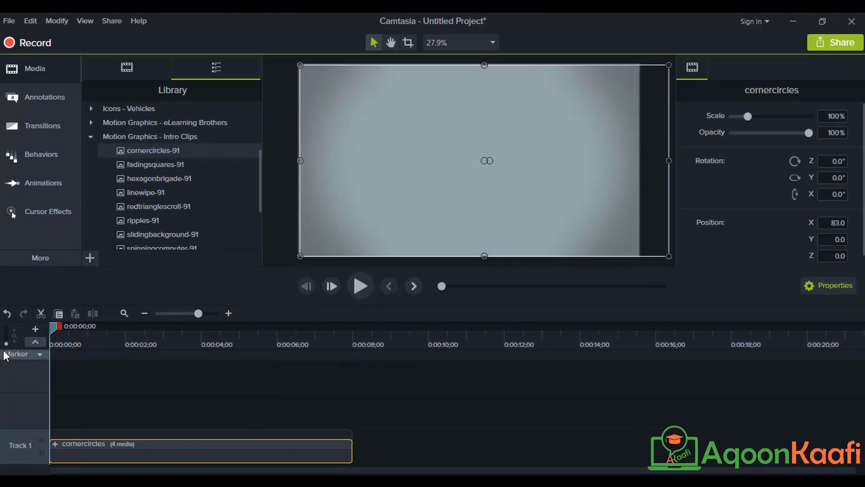
key(space)
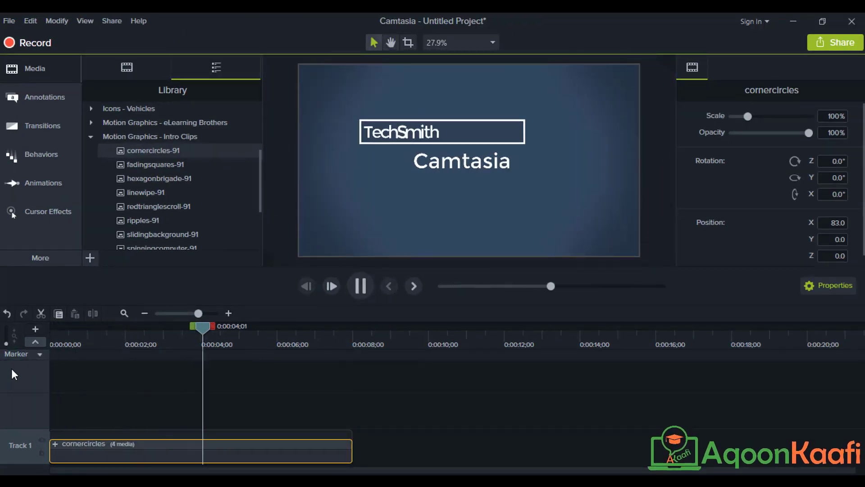
drag(110, 329, 251, 345)
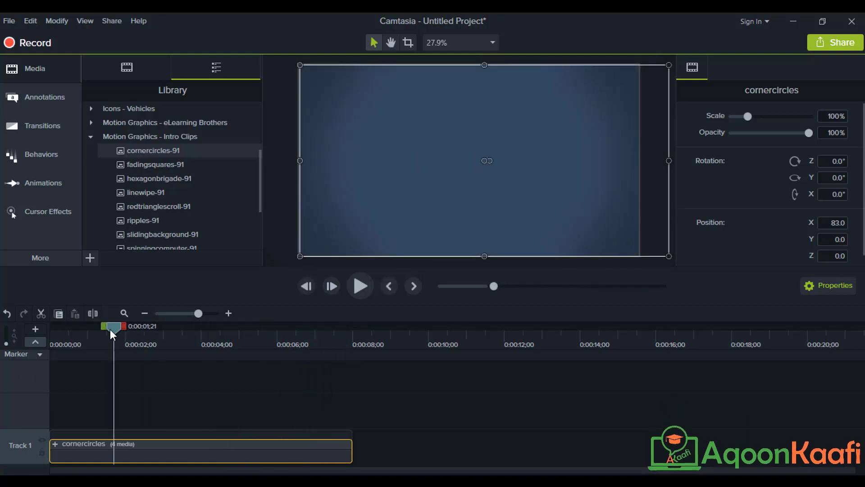
double_click(398, 132)
double_click(398, 132)
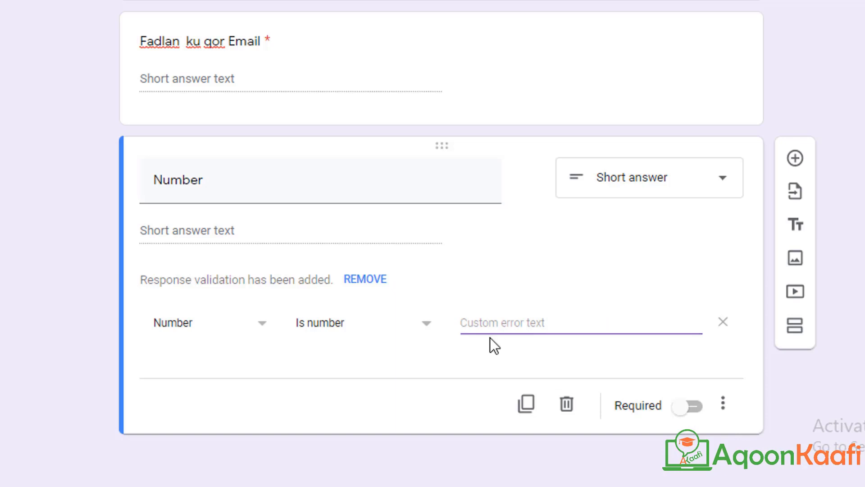
Replace the Number question's example number with x's, make it required, and edit the form title.
text(+2526340)
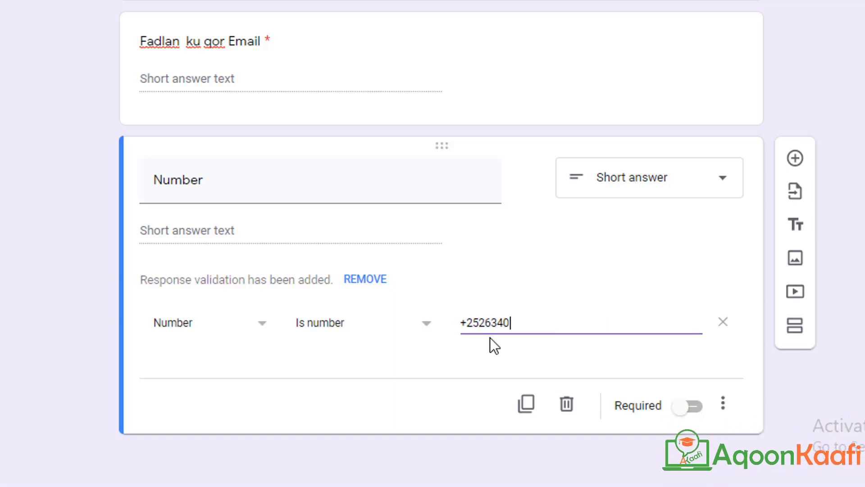
key(BackSpace)
text(xxxx)
text(xxx)
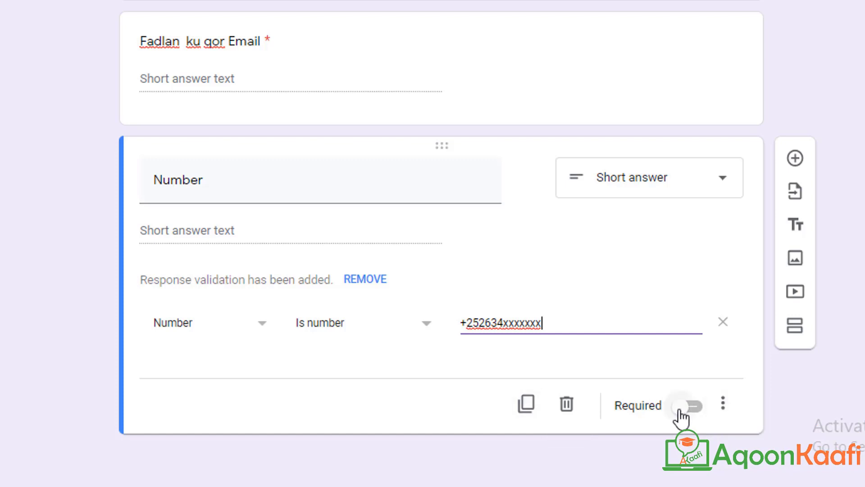
click(680, 408)
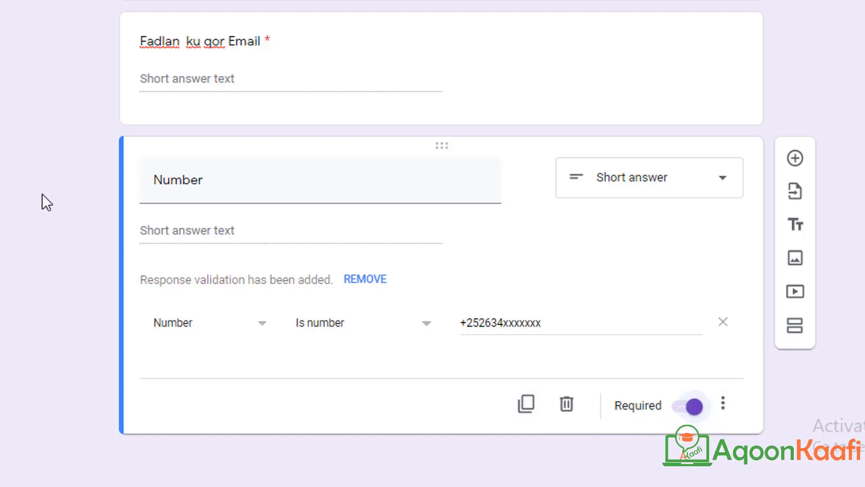
scroll(42, 195, up, 4)
click(241, 139)
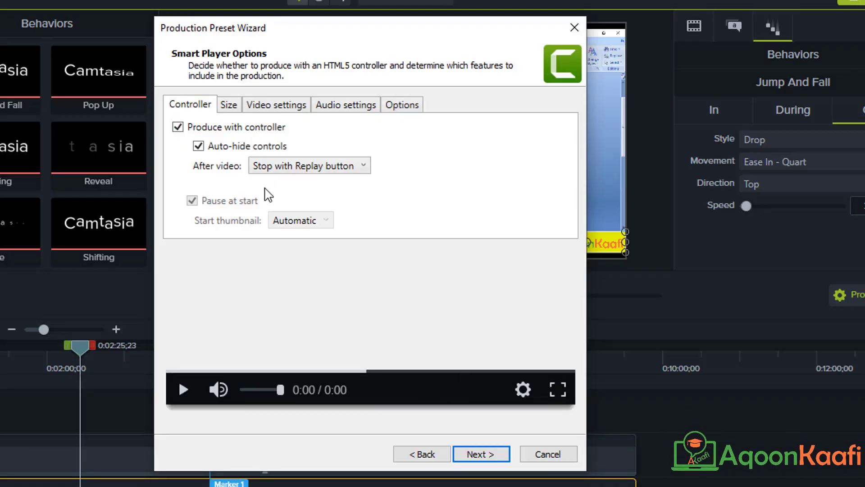
Turn off the player controller and raise encoding quality in Camtasia production settings, then open a Downloads folder.
click(178, 127)
click(229, 105)
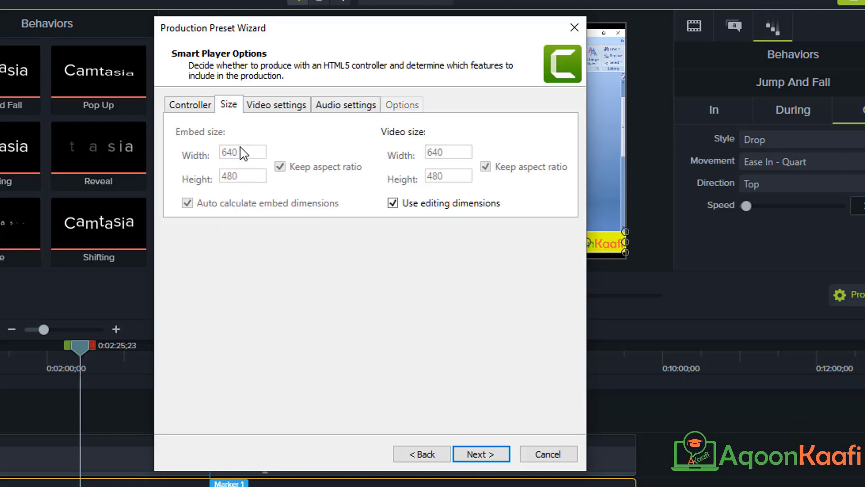
click(282, 106)
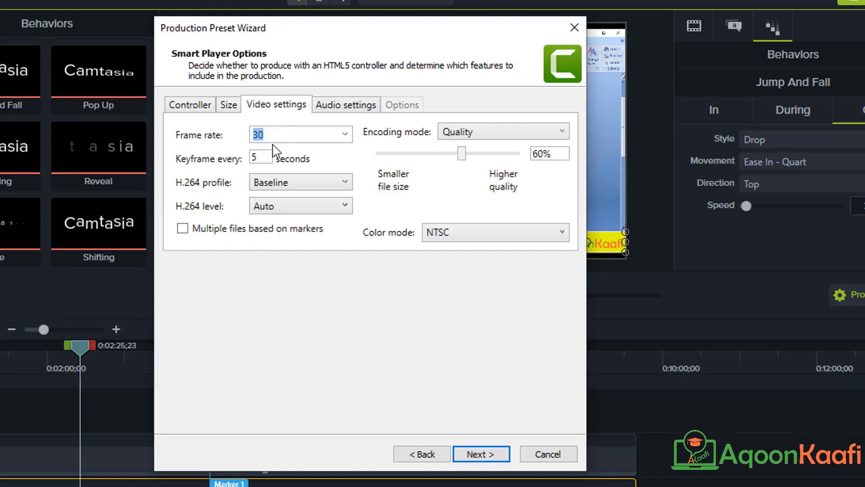
drag(462, 153, 464, 154)
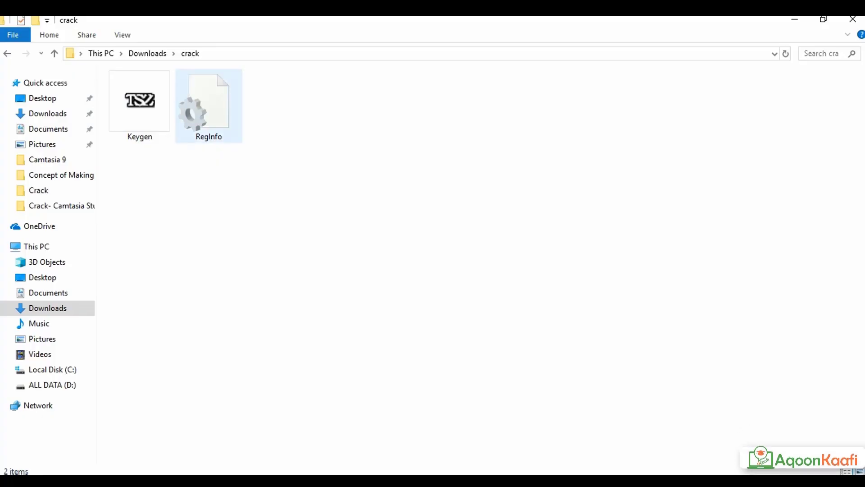
key(BackSpace)
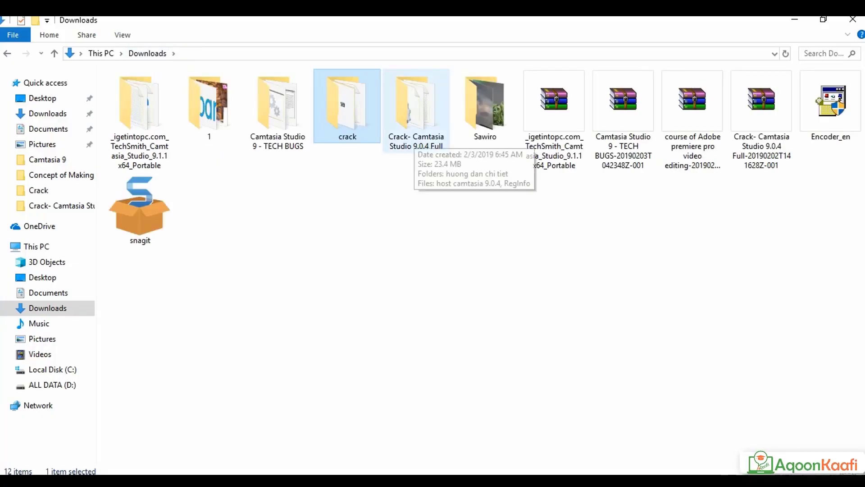
double_click(414, 109)
Go back in Downloads and open the Camtasia Studio 9 - TECH BUGS folder.
key(BackSpace)
double_click(278, 109)
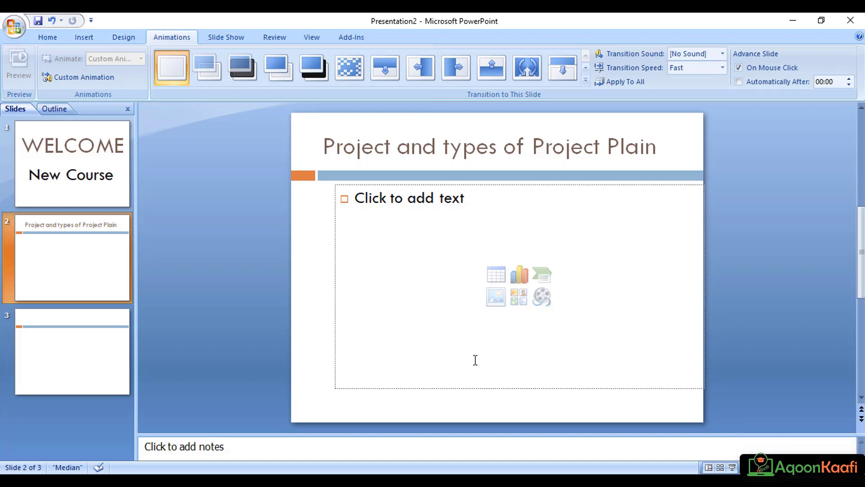
click(91, 132)
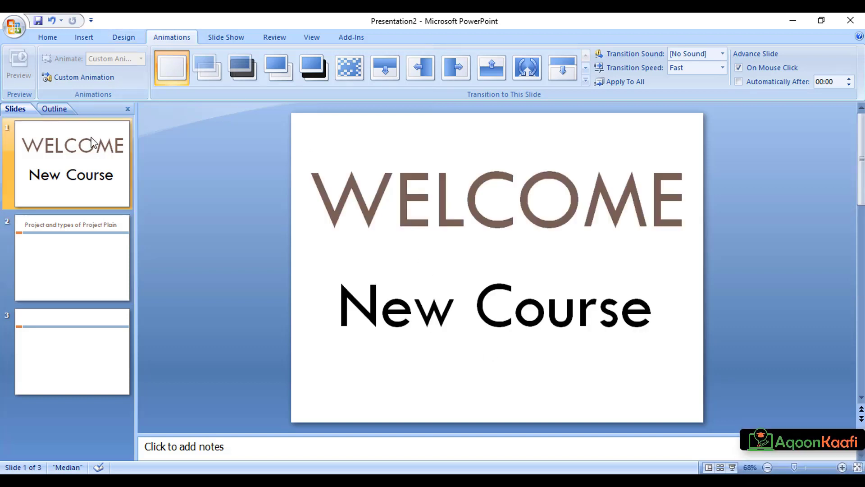
click(431, 192)
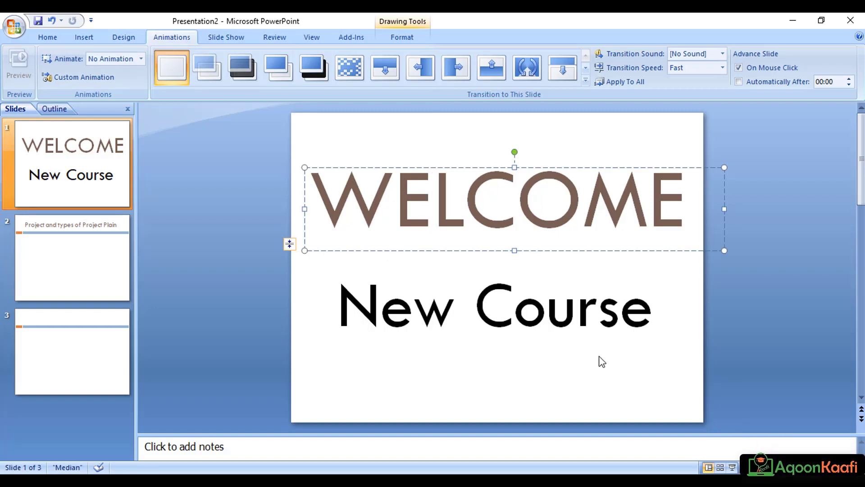
click(31, 271)
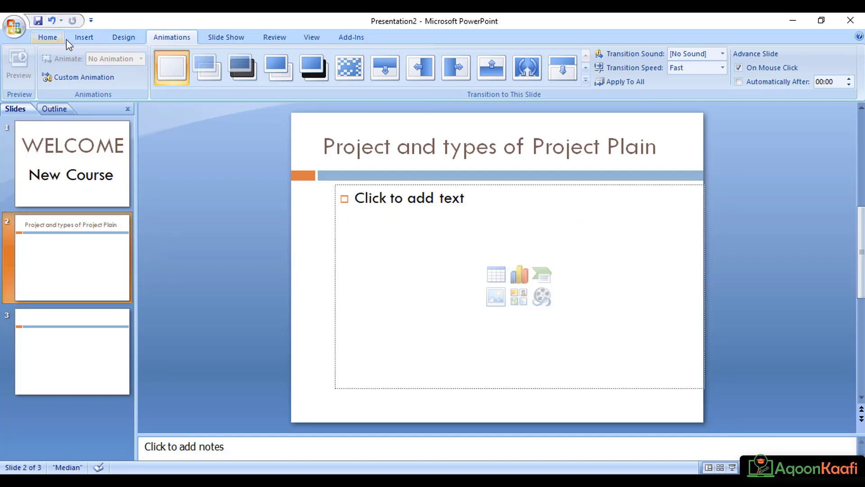
click(96, 200)
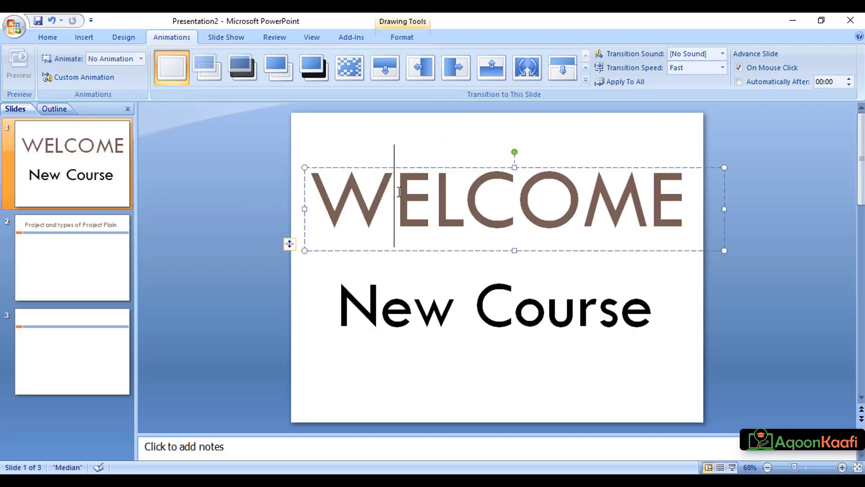
drag(383, 188, 575, 349)
click(575, 311)
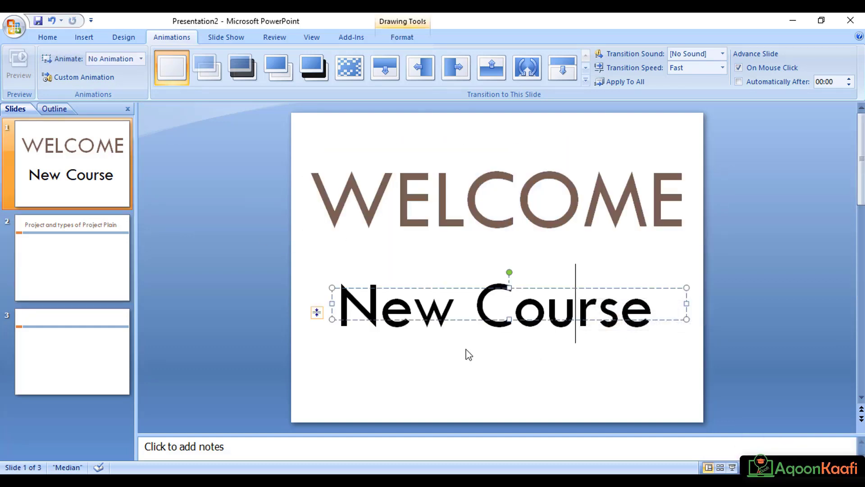
click(353, 264)
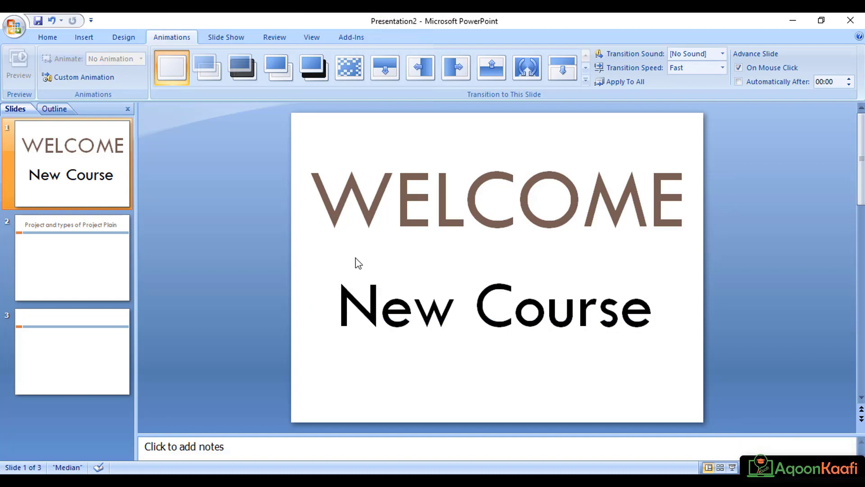
click(380, 306)
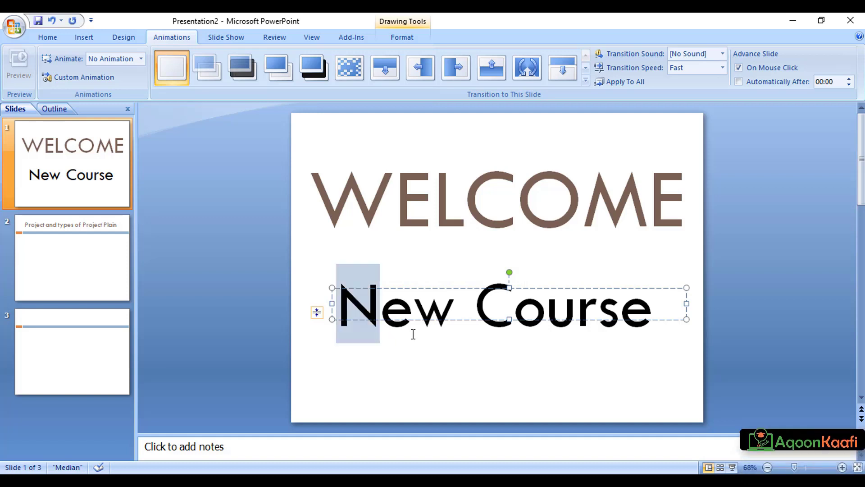
drag(342, 333, 643, 347)
click(653, 367)
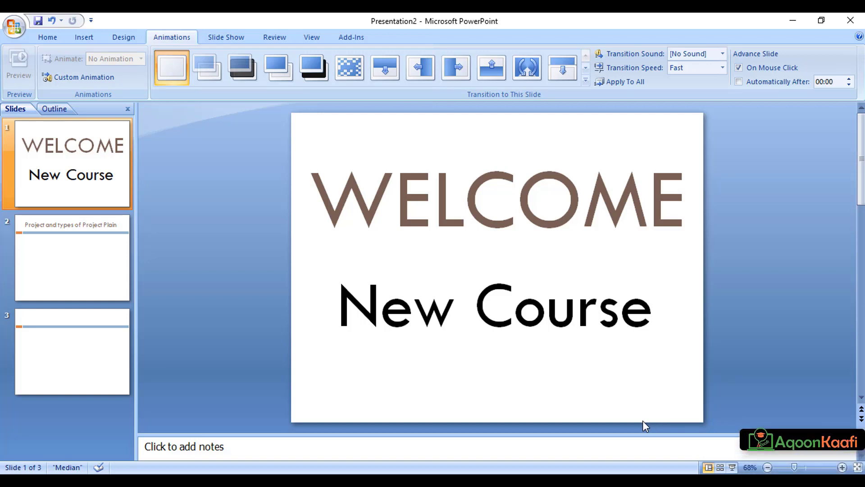
Delete the blank third slide and the Project and types slide, keeping only WELCOME.
click(119, 269)
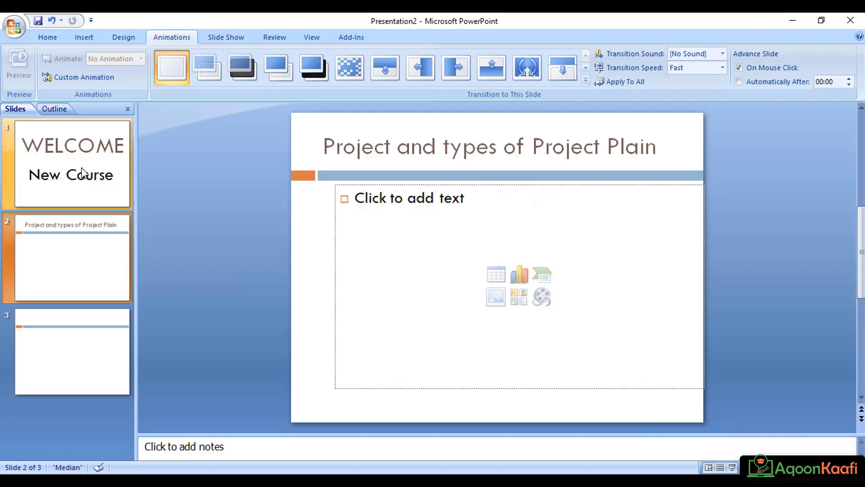
click(65, 373)
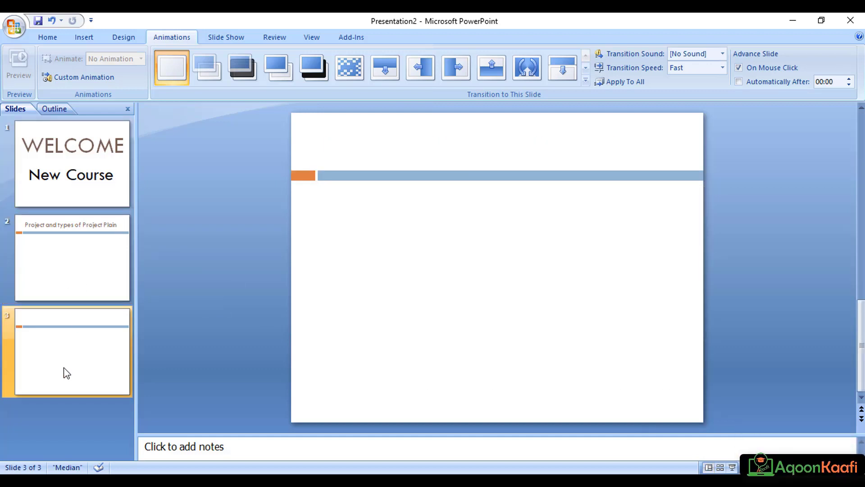
key(Delete)
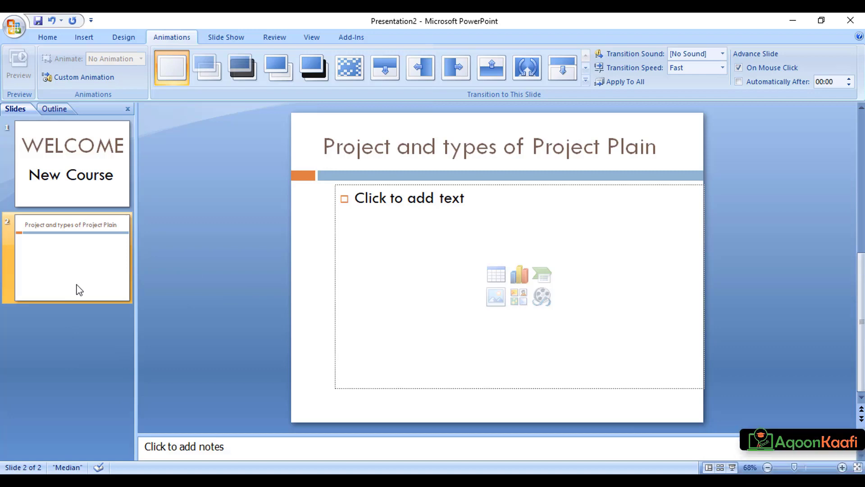
key(Delete)
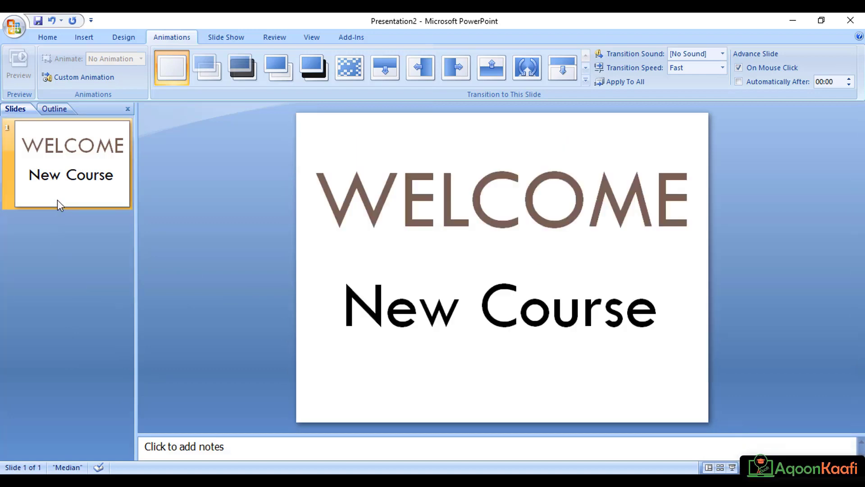
click(47, 37)
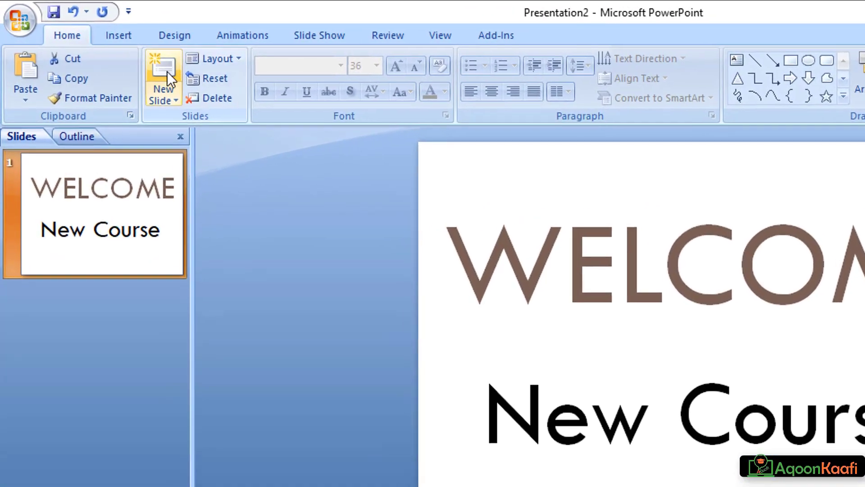
Add a title-and-content slide 2, preview the Equity theme's effects and fonts, then undo it.
click(117, 63)
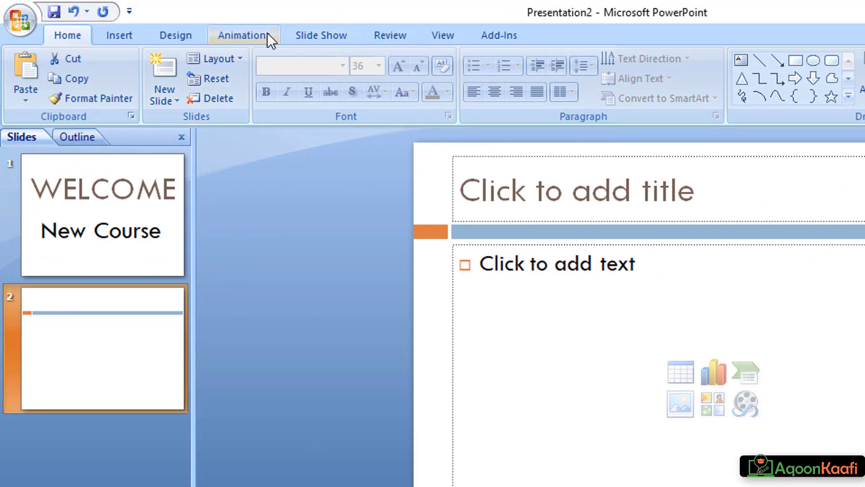
click(193, 34)
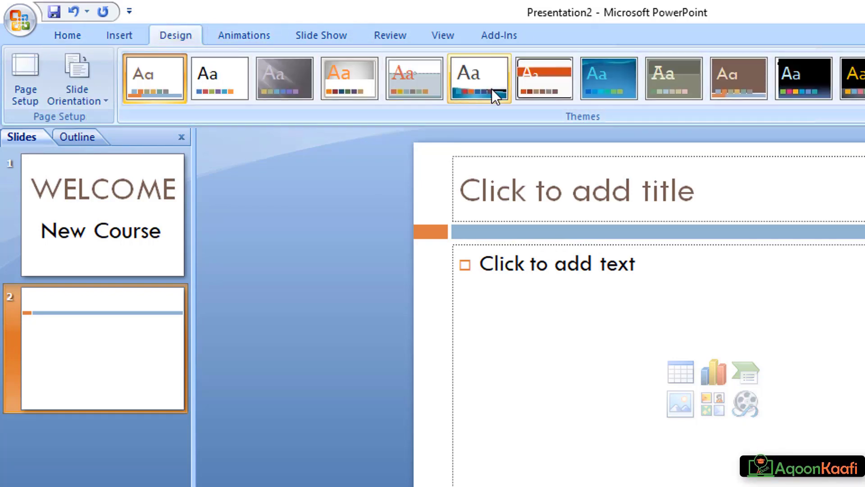
click(550, 82)
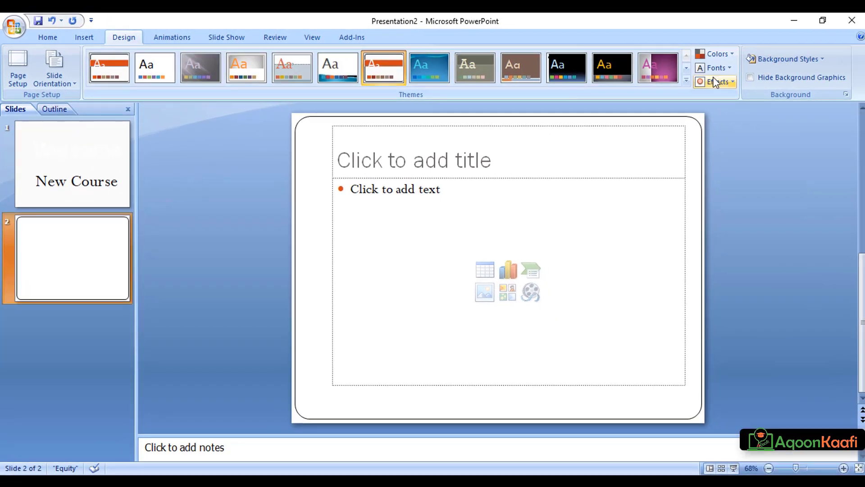
click(710, 84)
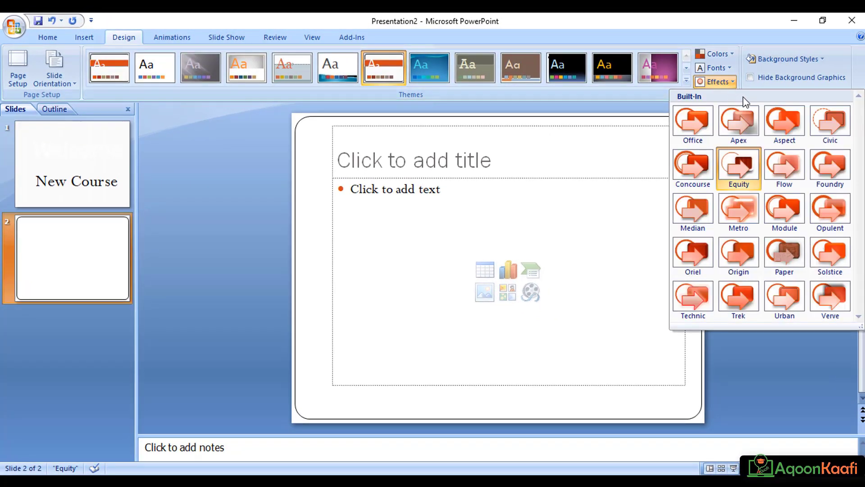
click(719, 69)
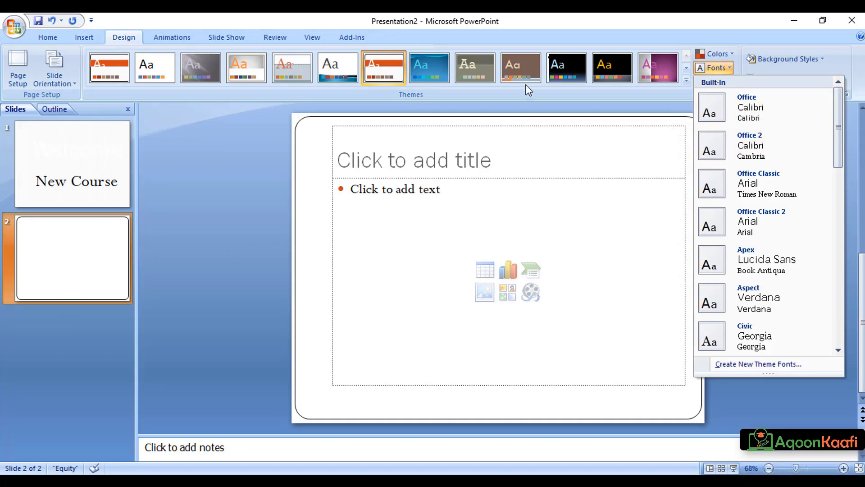
click(255, 145)
key(ctrl+z)
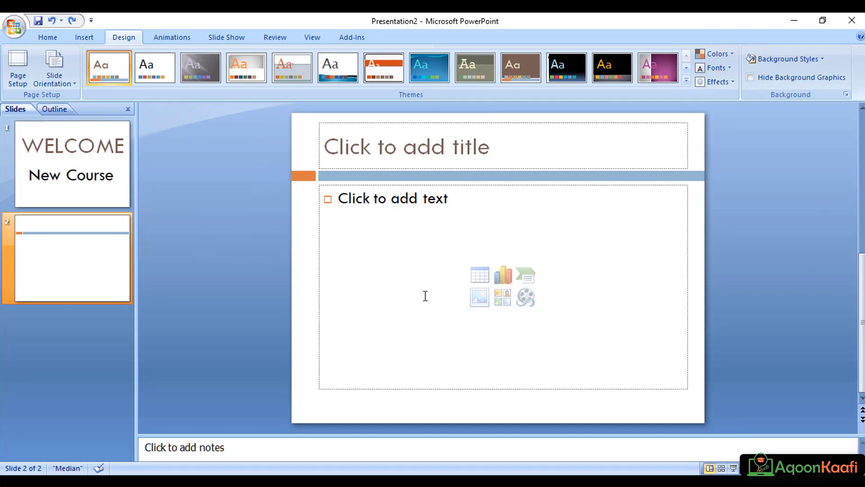
Switch slide 2 to the Comparison layout.
click(347, 143)
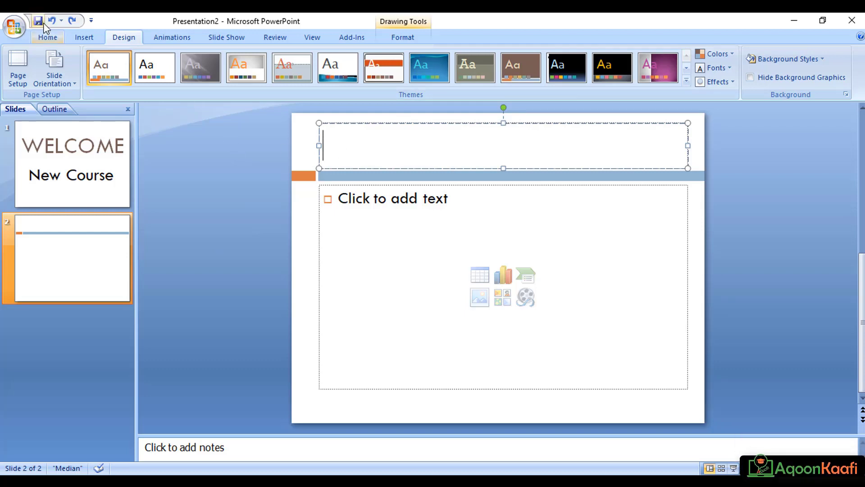
click(47, 39)
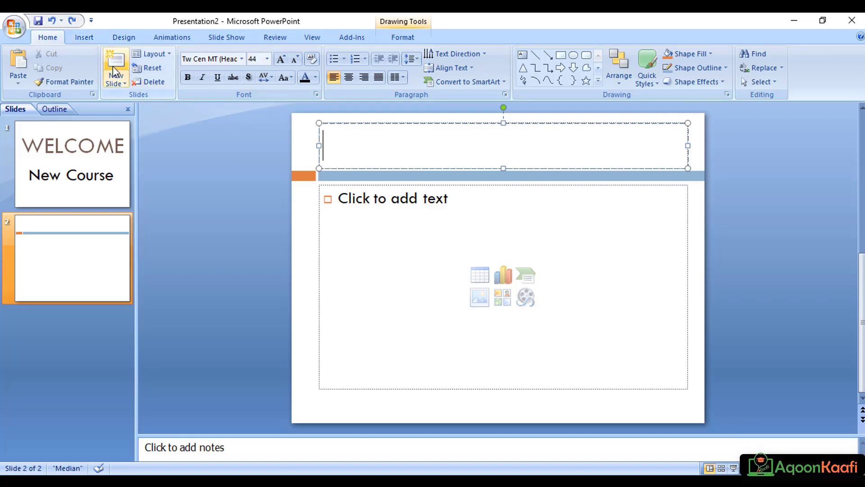
click(153, 55)
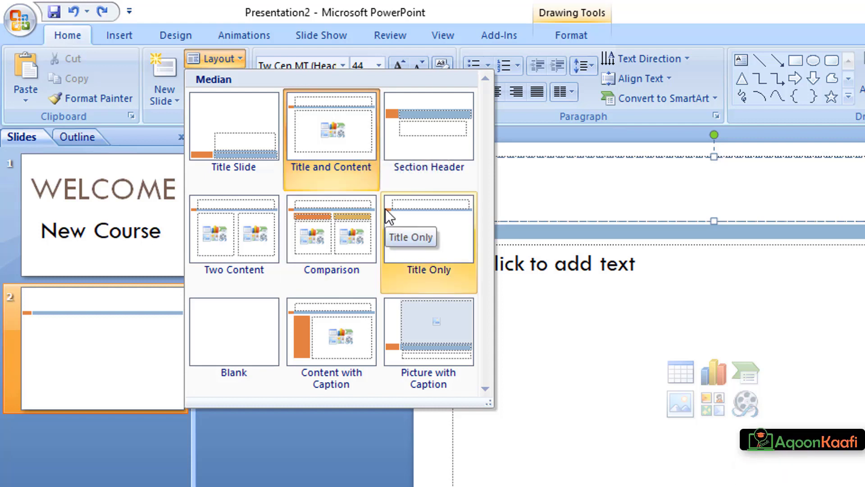
click(347, 235)
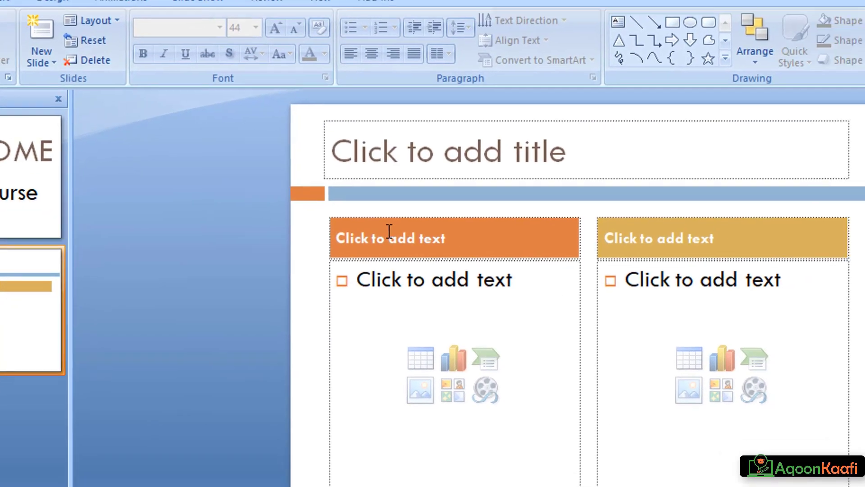
Type 'Arabic' in the left heading and 'Somaloi' in the right, trimming its last letter.
click(511, 271)
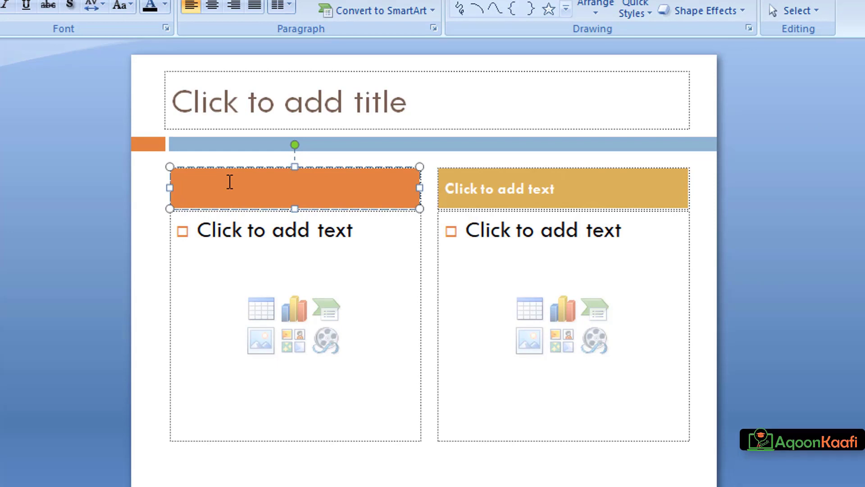
text(Ara)
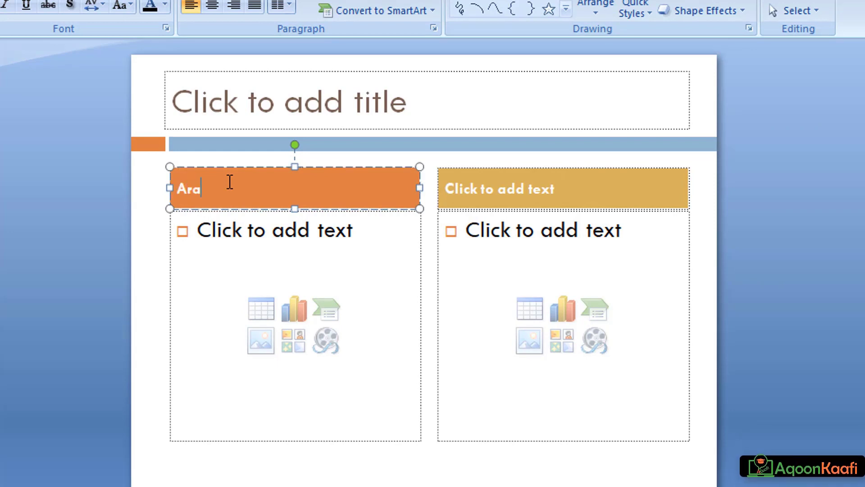
text(bic)
click(531, 199)
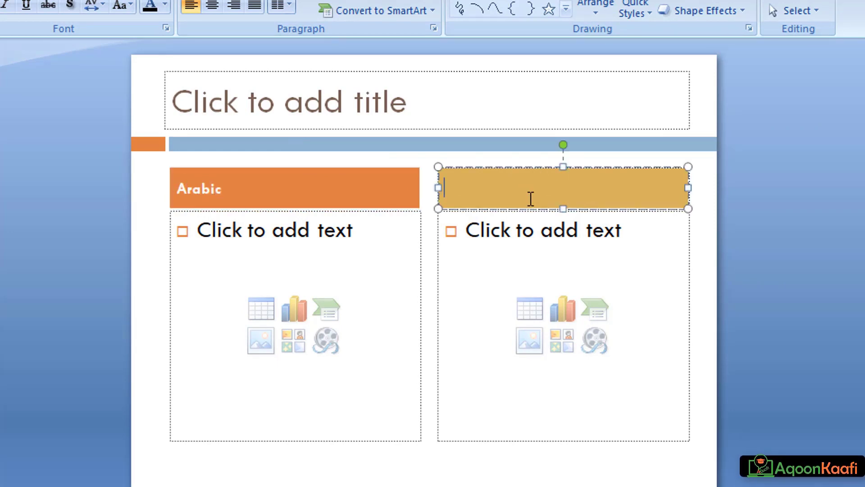
text(Soma)
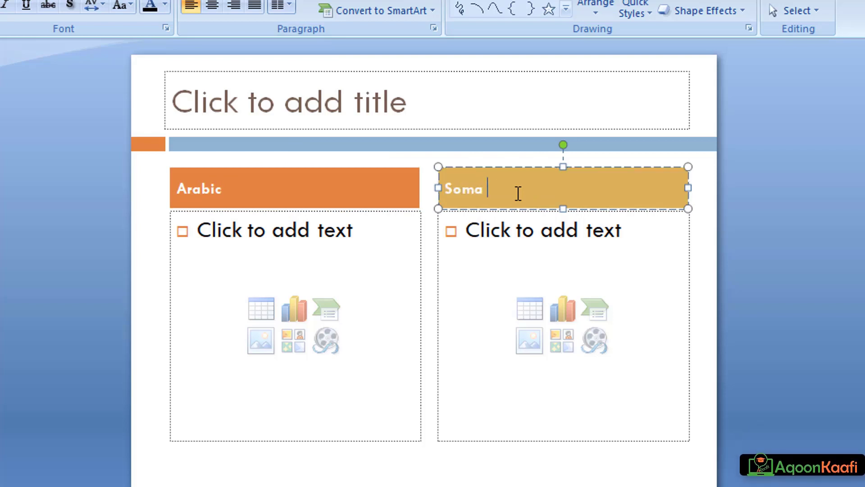
text(loi)
key(BackSpace)
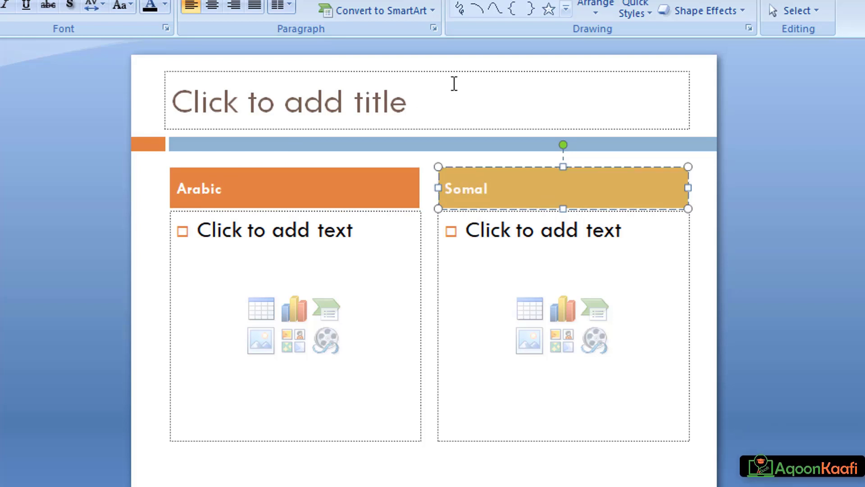
click(592, 370)
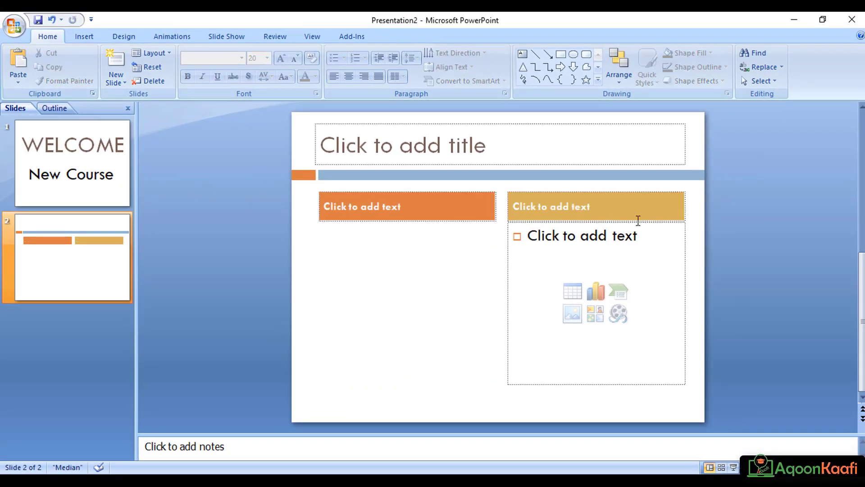
Return slide 2 to Title and Content and title it 'Project and types of Project plain'.
click(153, 54)
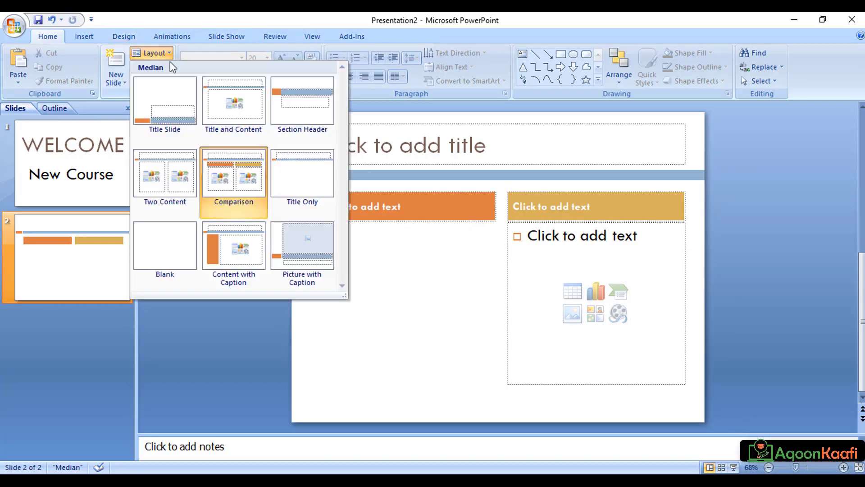
click(236, 106)
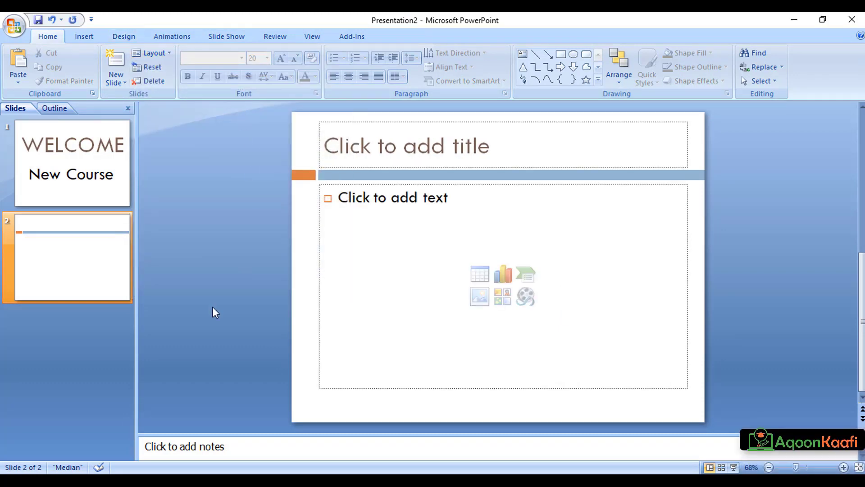
click(396, 150)
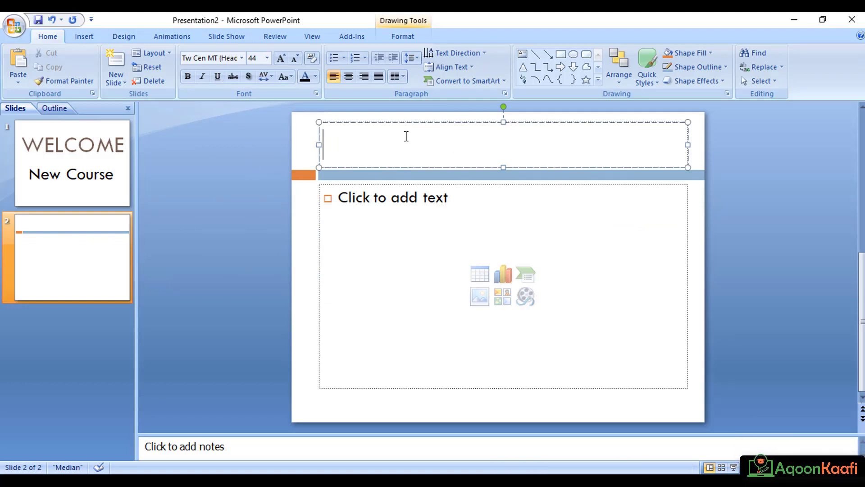
text(pro)
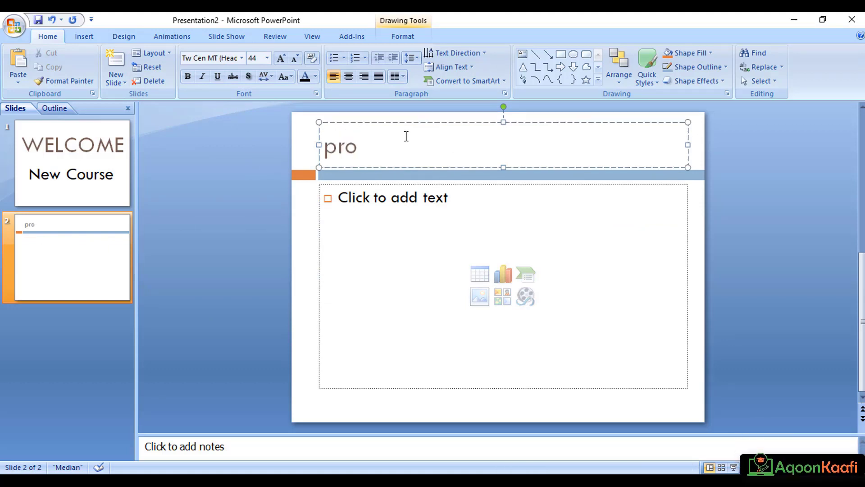
text(Project and)
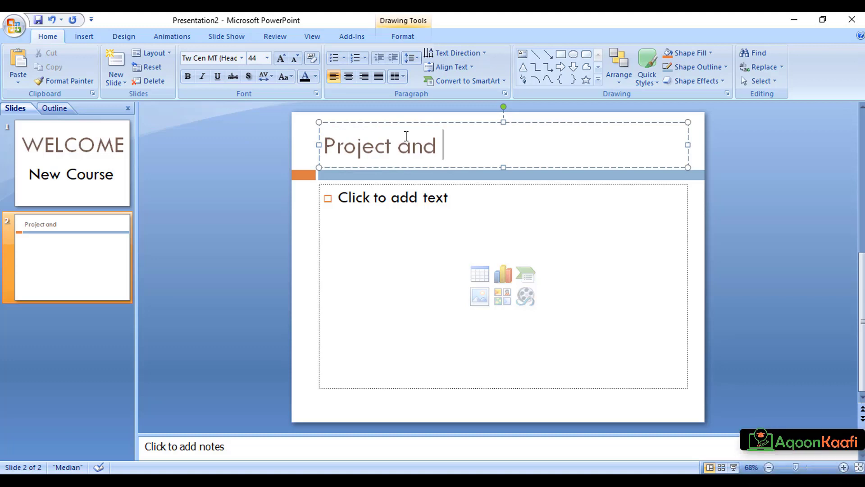
text( types of Project plain)
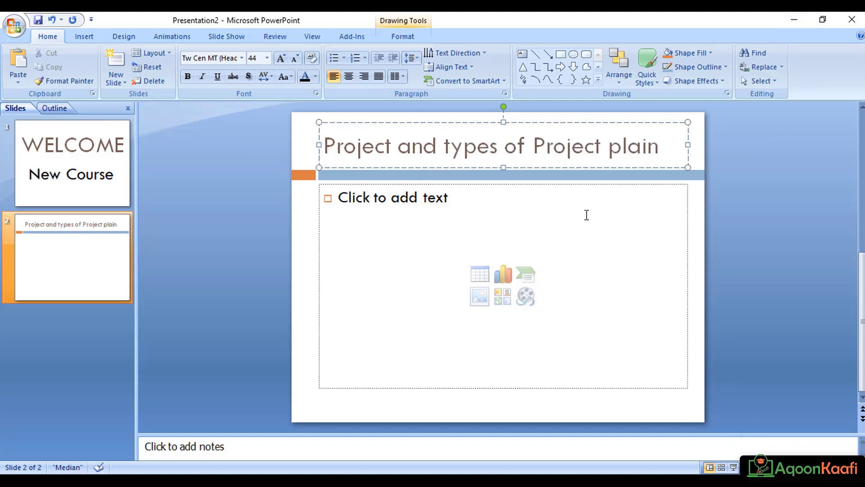
Paste the project definition as the first bullet in the slide 2 body.
click(454, 223)
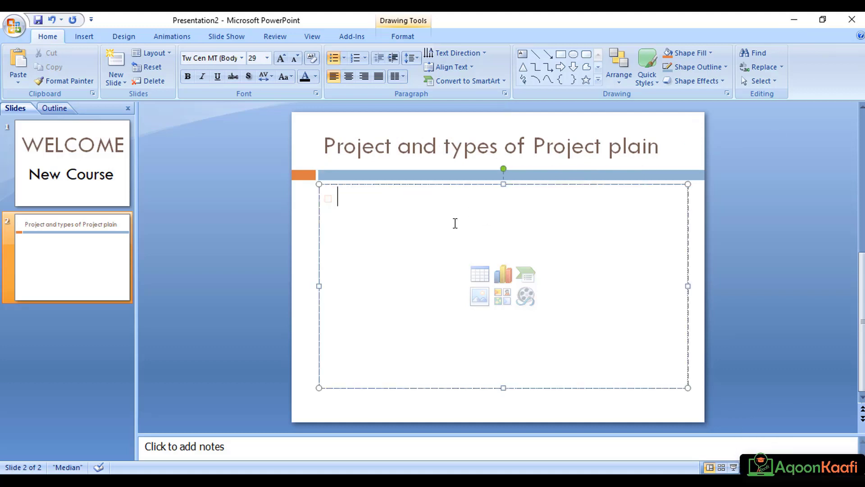
drag(384, 144, 342, 138)
click(334, 143)
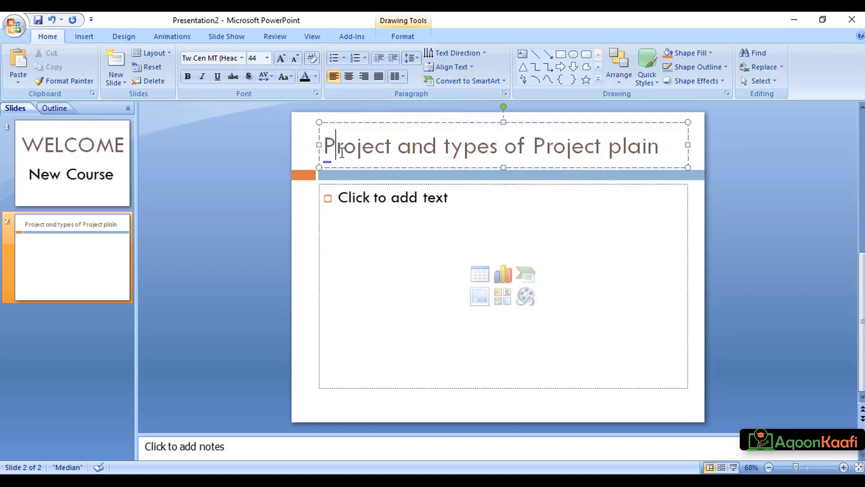
click(354, 198)
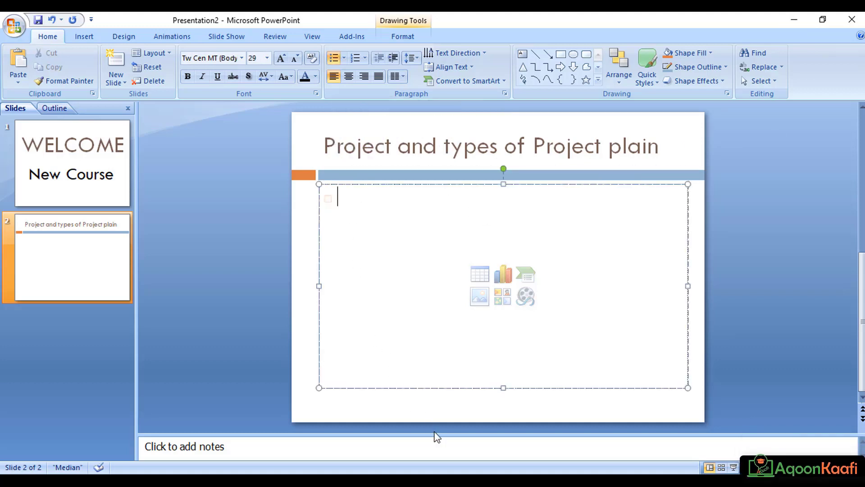
text(Project Contemporary business and science treat as a project (or program) any undertaking.)
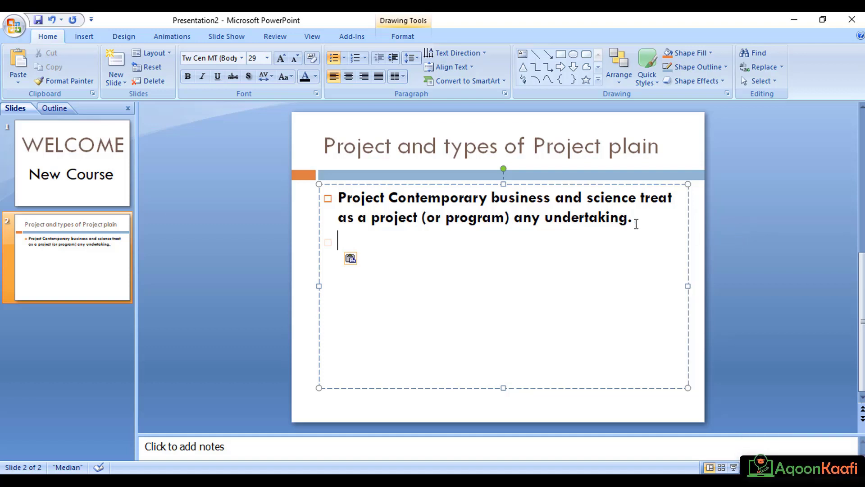
drag(635, 220, 340, 197)
click(371, 246)
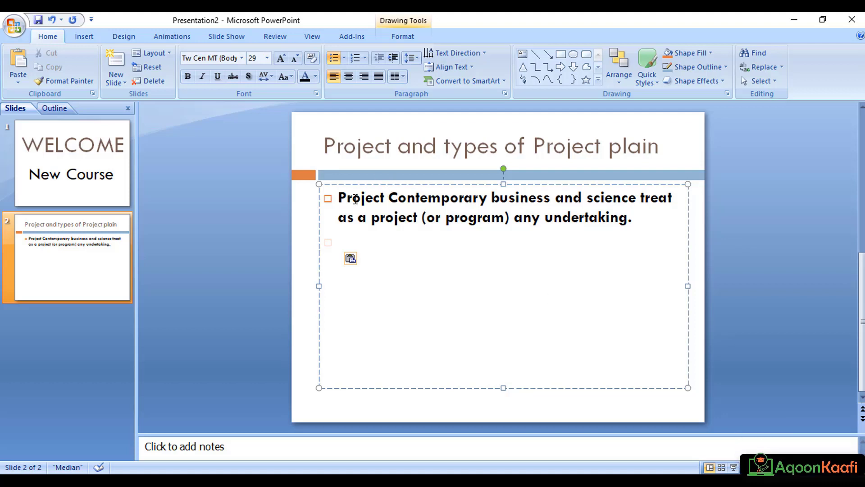
Widen the body text box and position it just beneath the title bar.
click(258, 261)
click(392, 195)
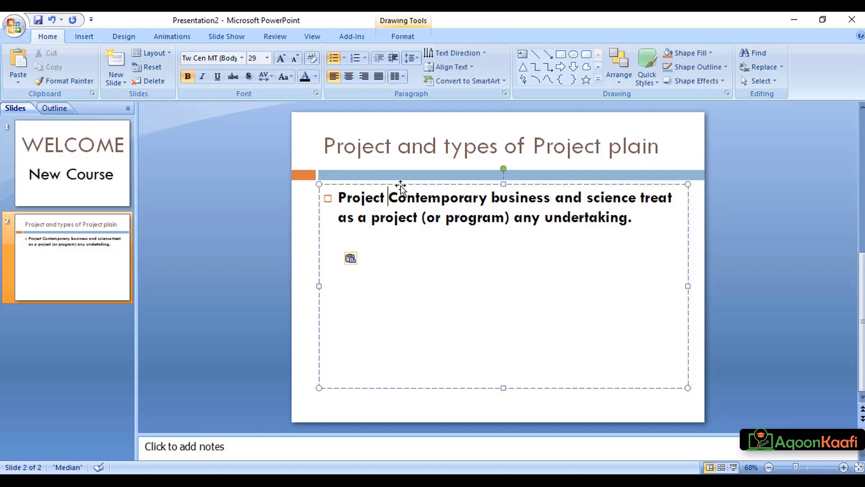
drag(400, 185, 372, 335)
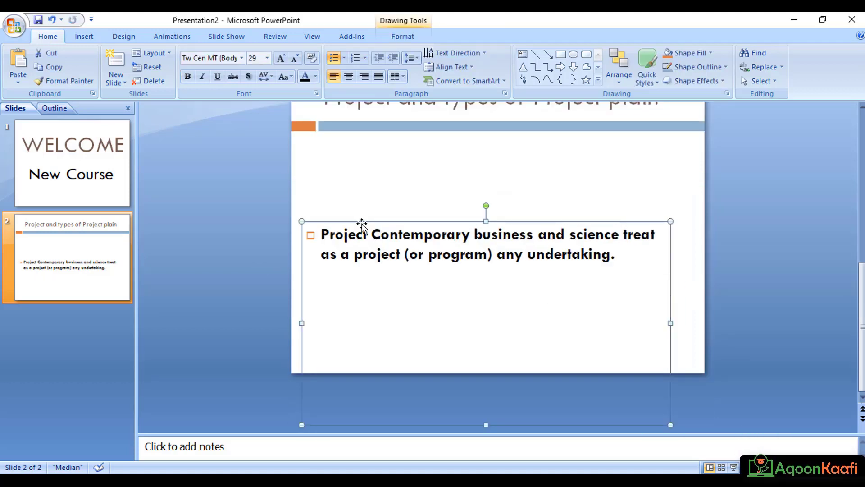
drag(361, 224, 370, 181)
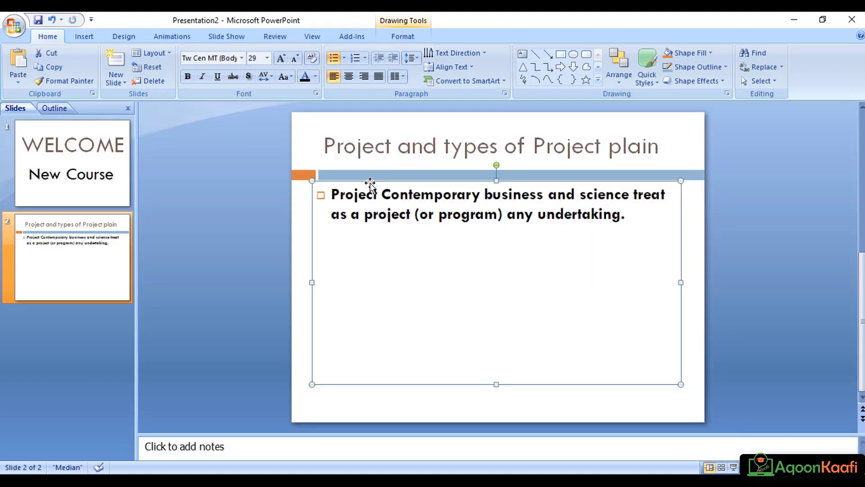
drag(310, 280, 292, 282)
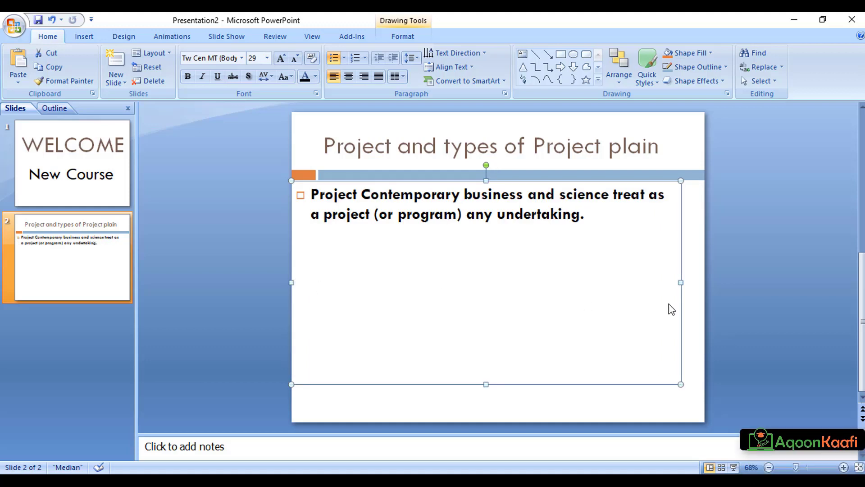
drag(681, 283, 692, 285)
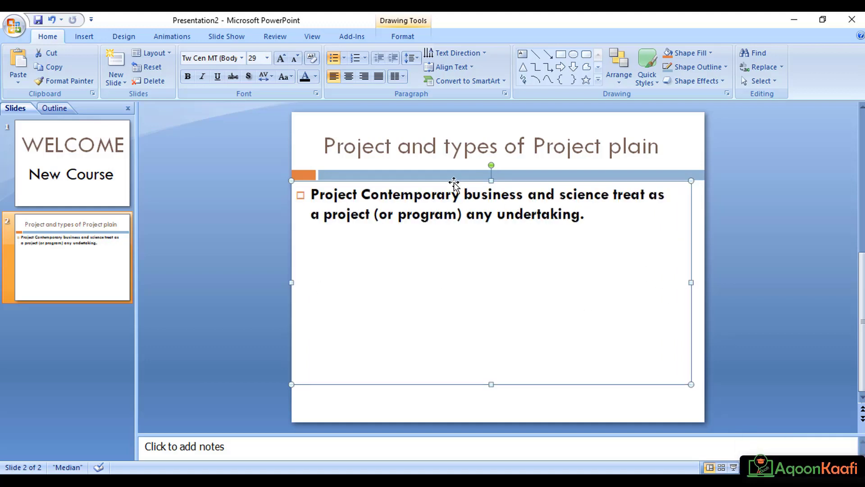
drag(453, 182, 467, 188)
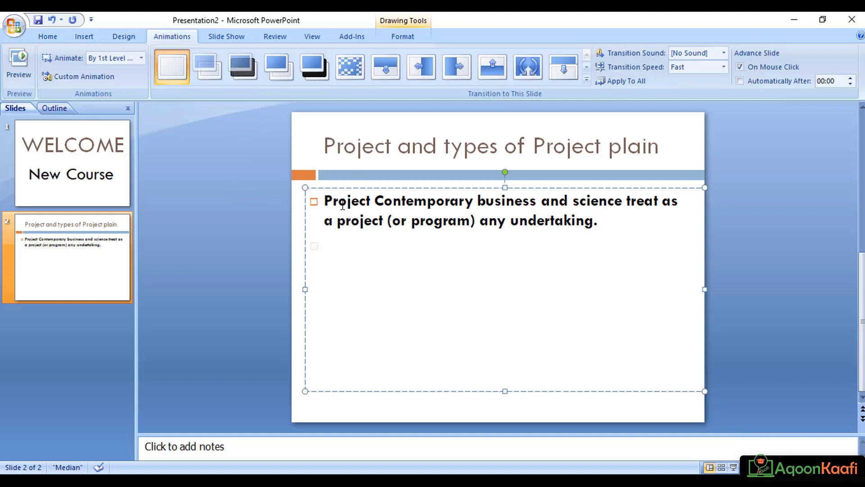
Paste the 'Types of Project Plain' line below the first bullet.
drag(348, 200, 598, 222)
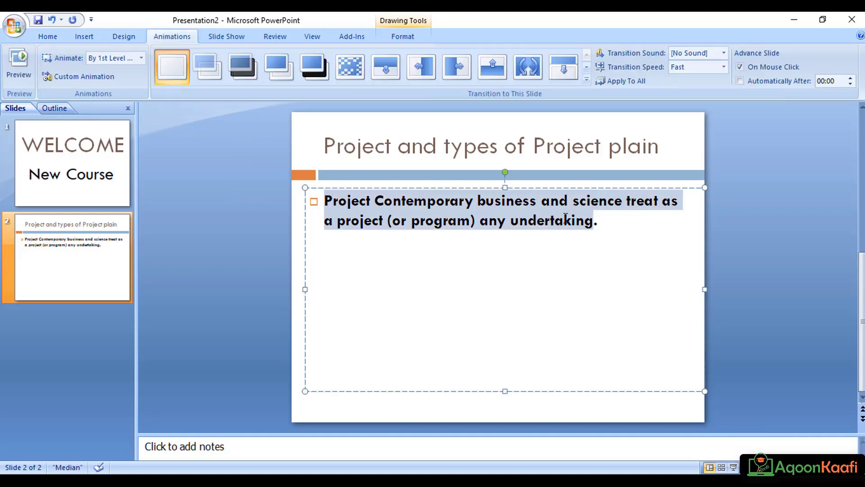
click(257, 410)
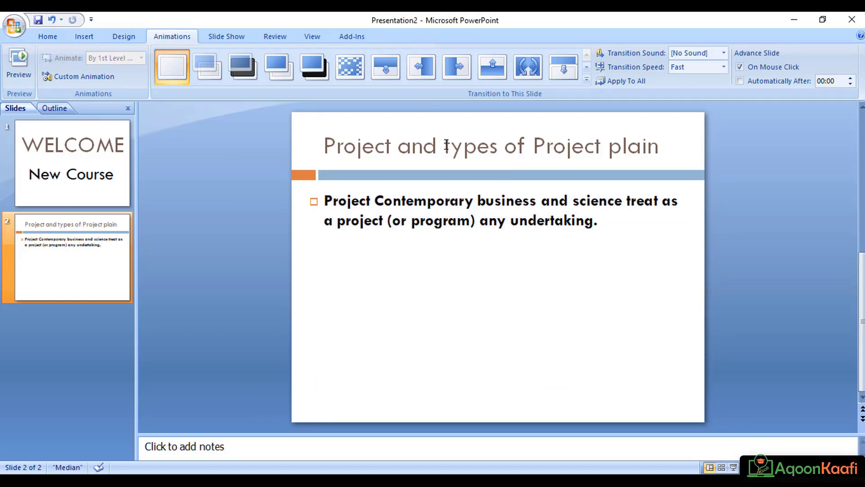
drag(446, 145, 658, 147)
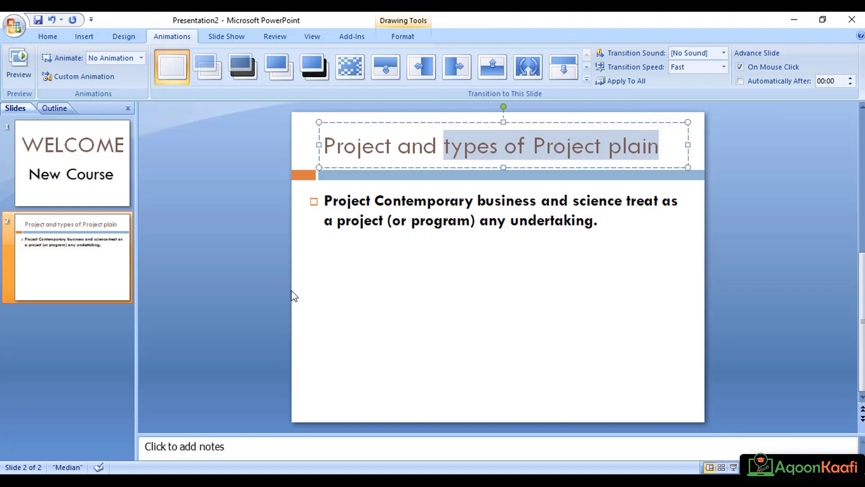
click(266, 291)
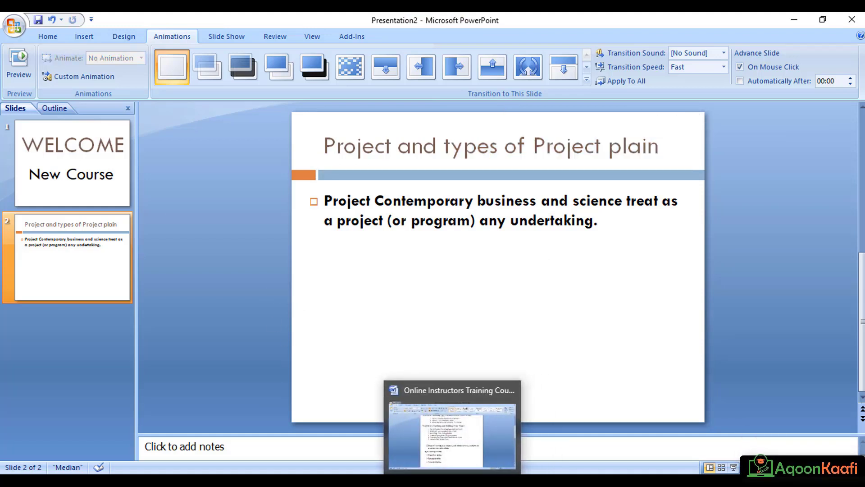
key(ctrl+v)
Enlarge the 'Types of Project Plain' heading to 36 pt, centre it and stretch it across the slide.
double_click(374, 249)
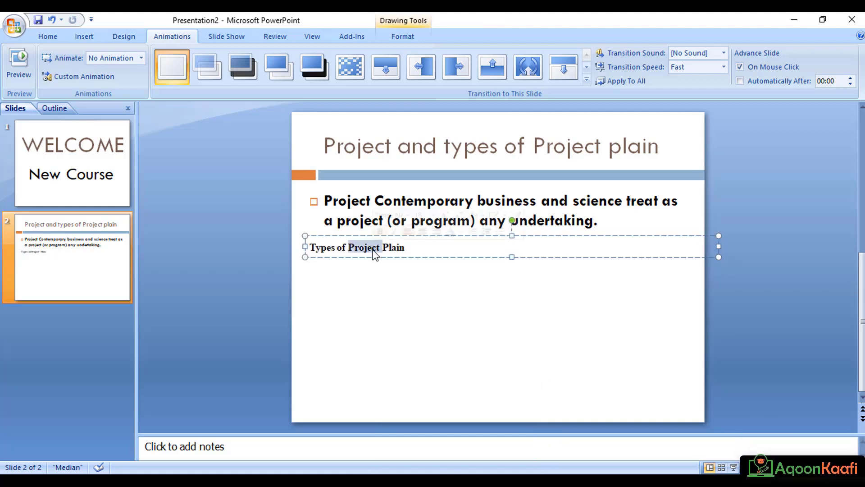
click(48, 36)
click(280, 59)
click(280, 58)
click(280, 59)
click(280, 59)
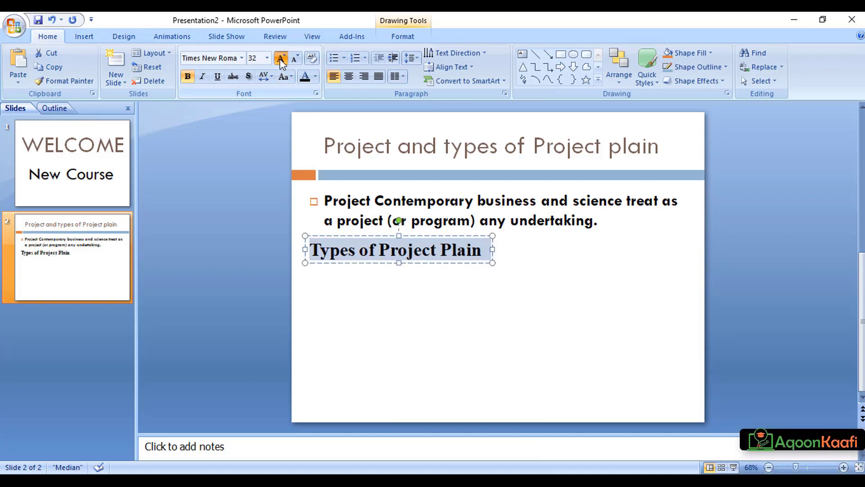
click(279, 59)
click(353, 78)
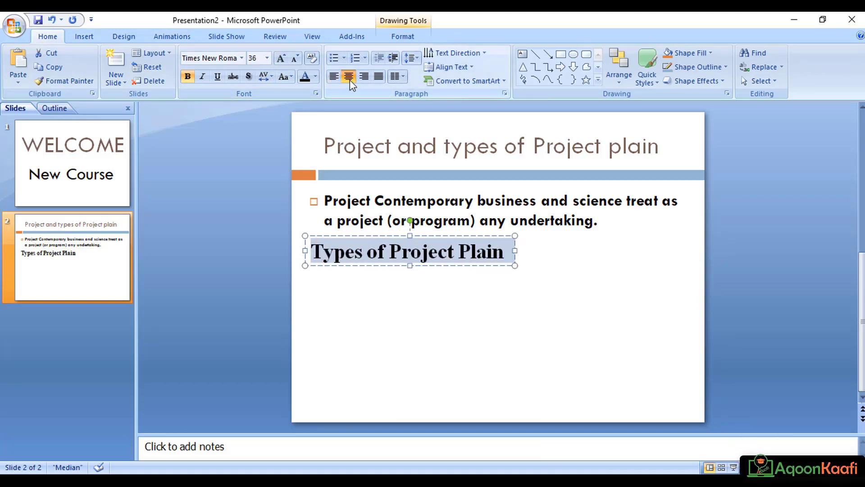
drag(515, 251, 704, 251)
Select the whole heading line and colour it red.
click(446, 325)
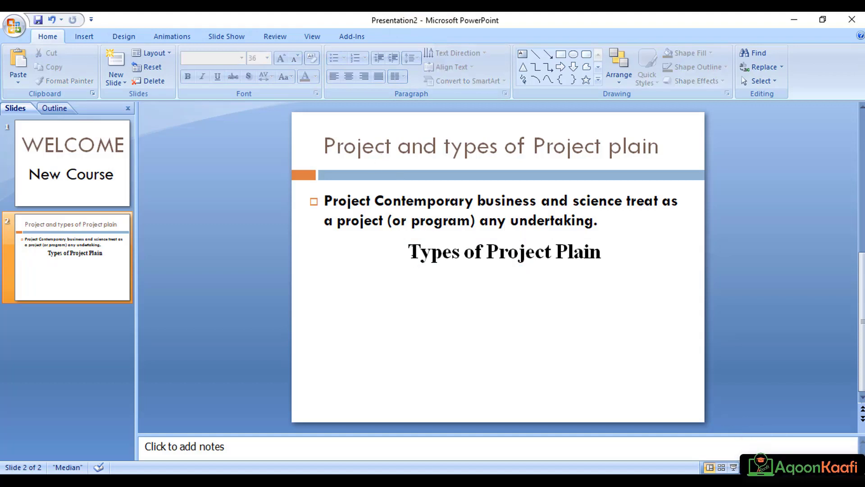
double_click(433, 251)
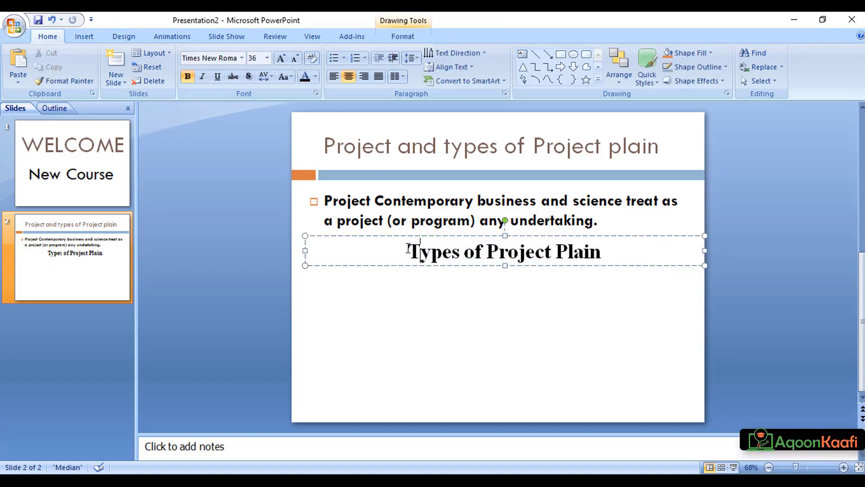
click(322, 242)
double_click(597, 250)
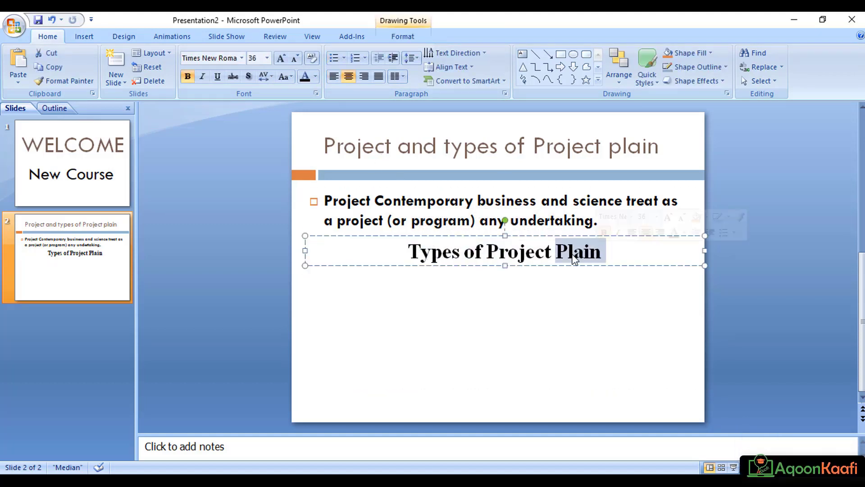
drag(411, 251, 598, 248)
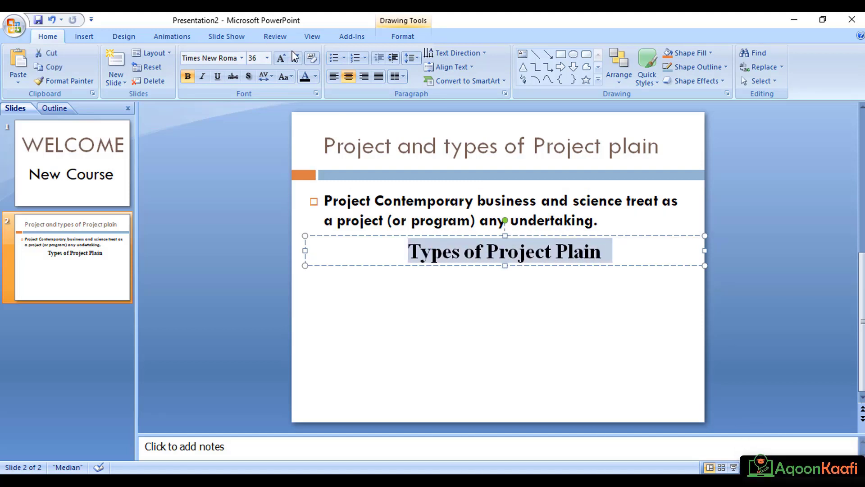
click(315, 78)
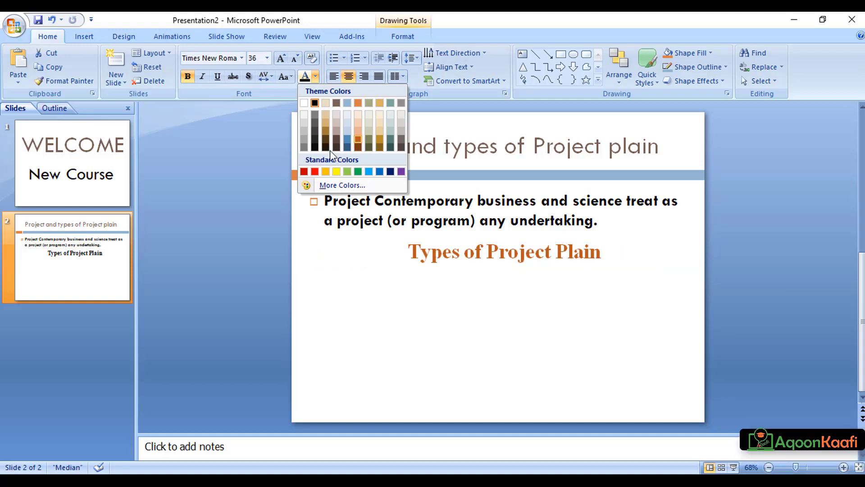
click(315, 172)
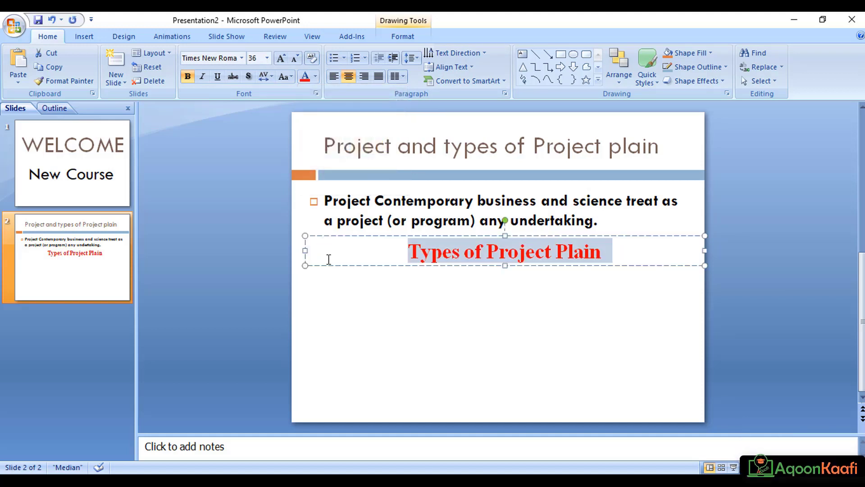
click(498, 329)
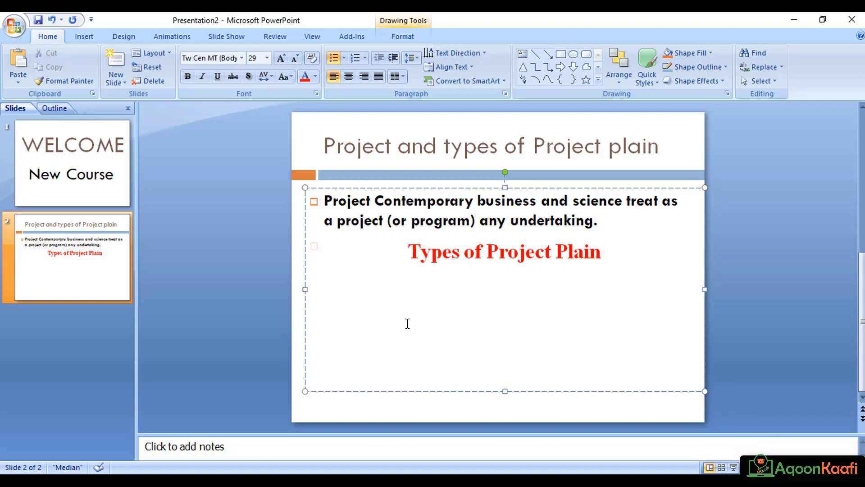
Paste the Déposition, Erosional and Structural plains bullets and check Erosional's spelling.
key(ctrl+v)
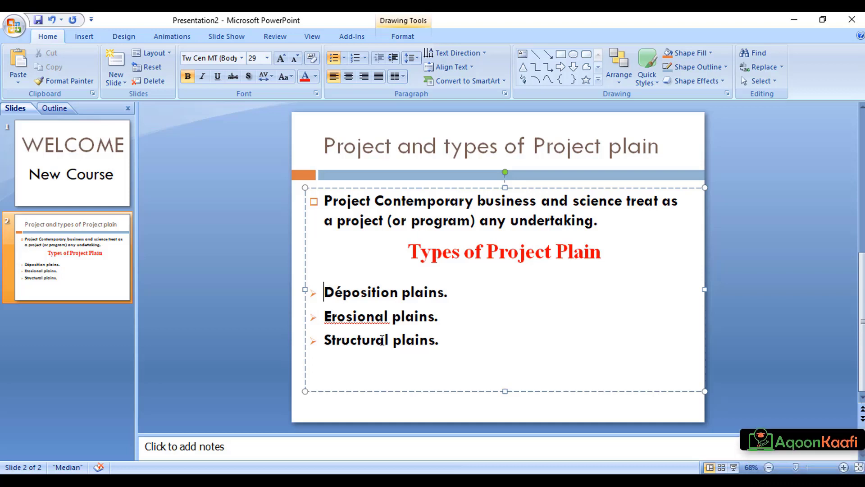
right_click(373, 318)
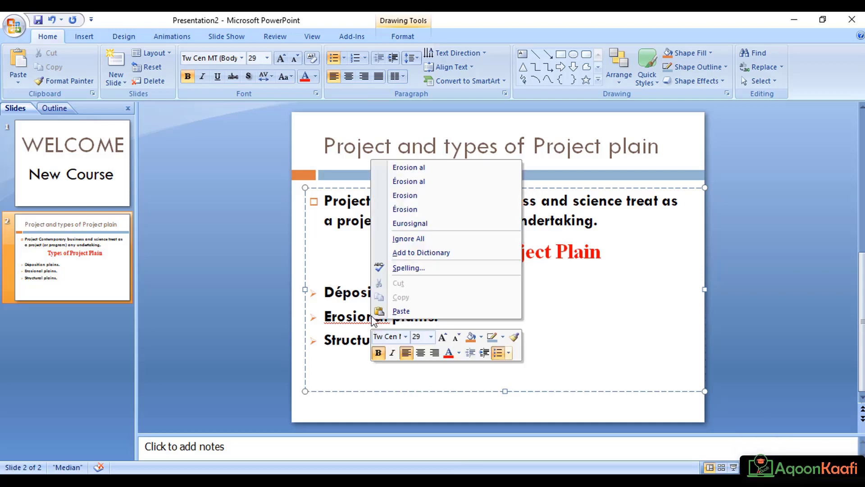
click(401, 163)
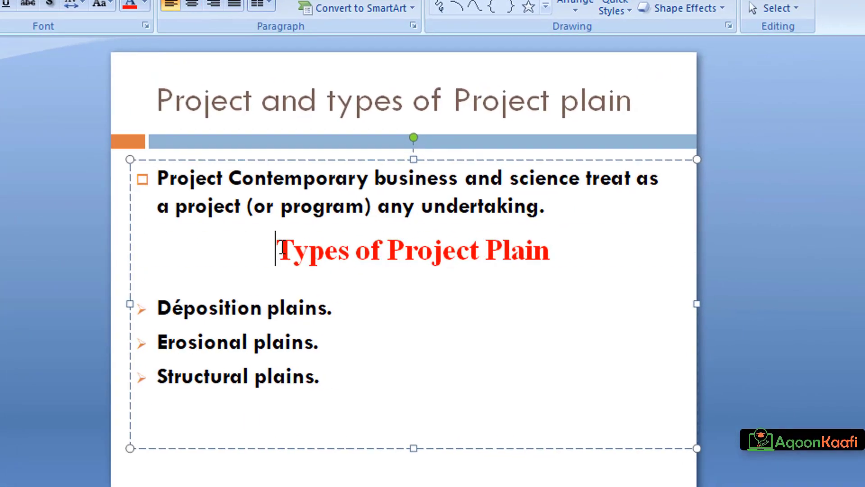
Select the three plain-type bullets, try centring, and leave them left-aligned.
click(421, 270)
click(250, 311)
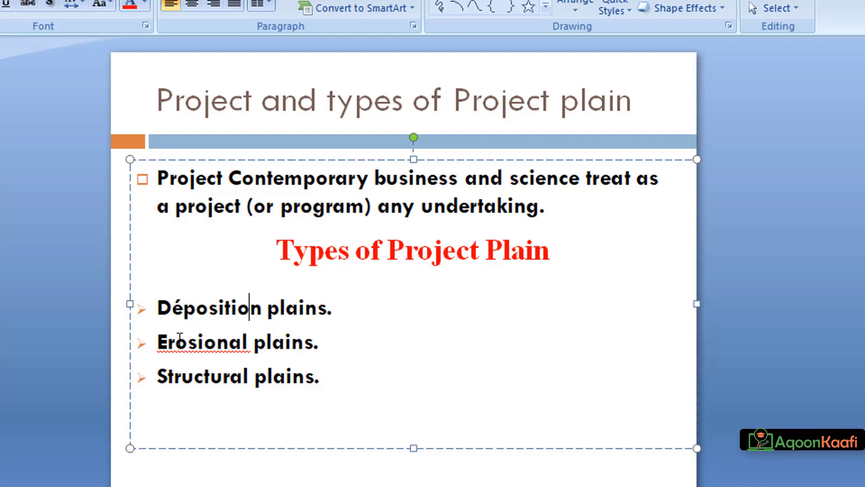
drag(157, 305, 345, 376)
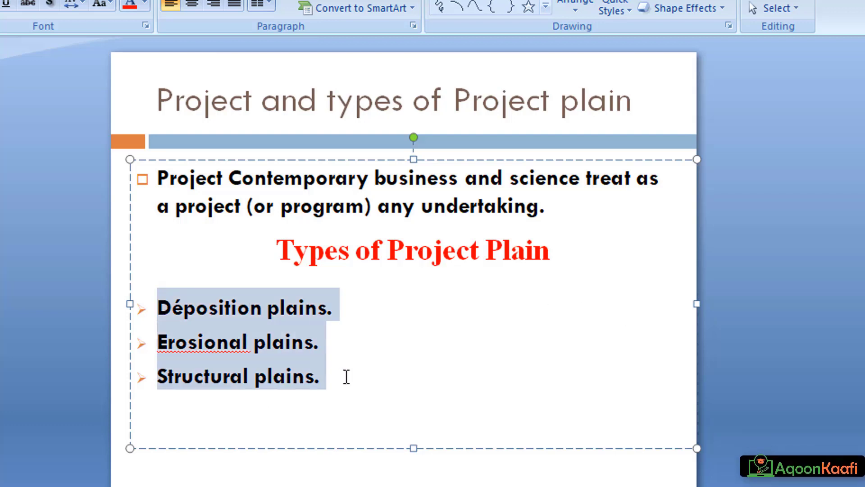
click(192, 4)
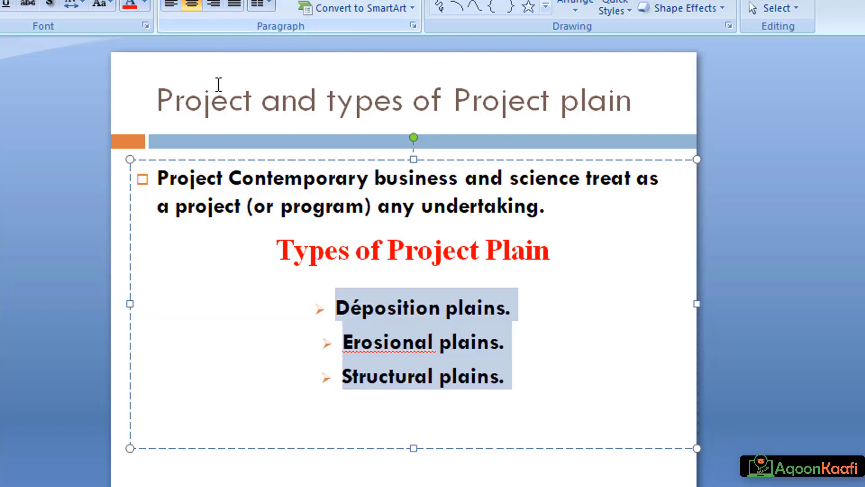
click(172, 4)
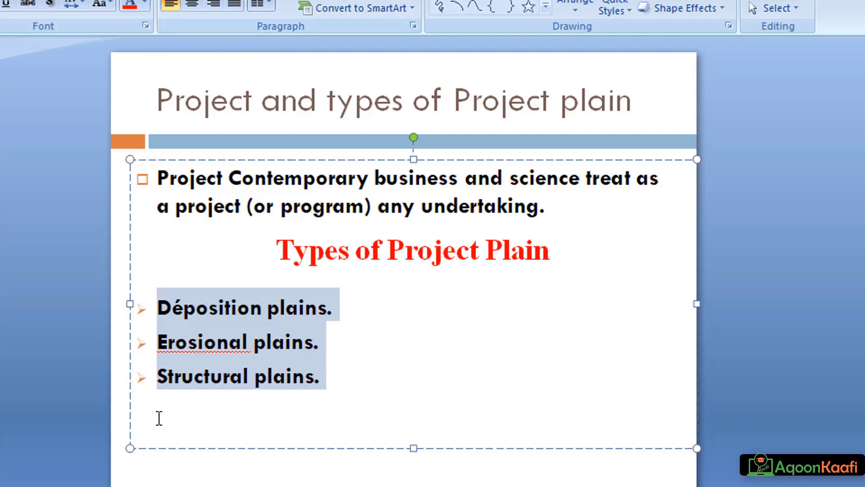
click(16, 359)
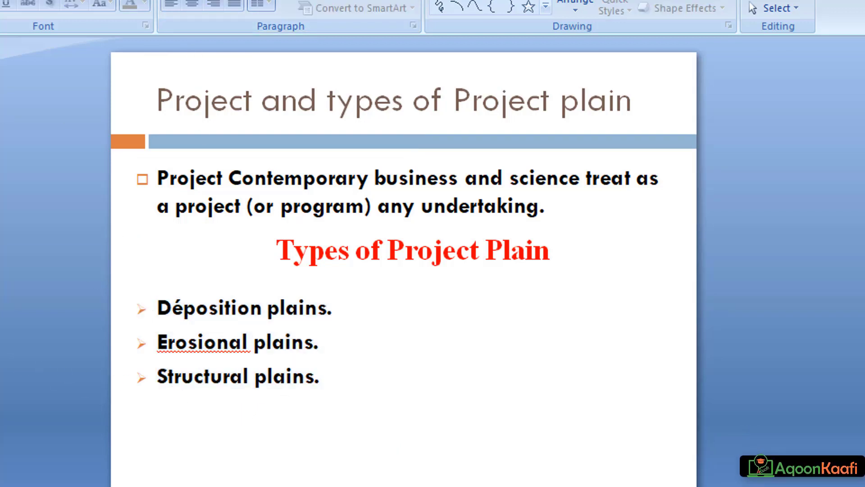
Insert the two Desktop pictures, download (1) and download, onto slide 2.
click(83, 36)
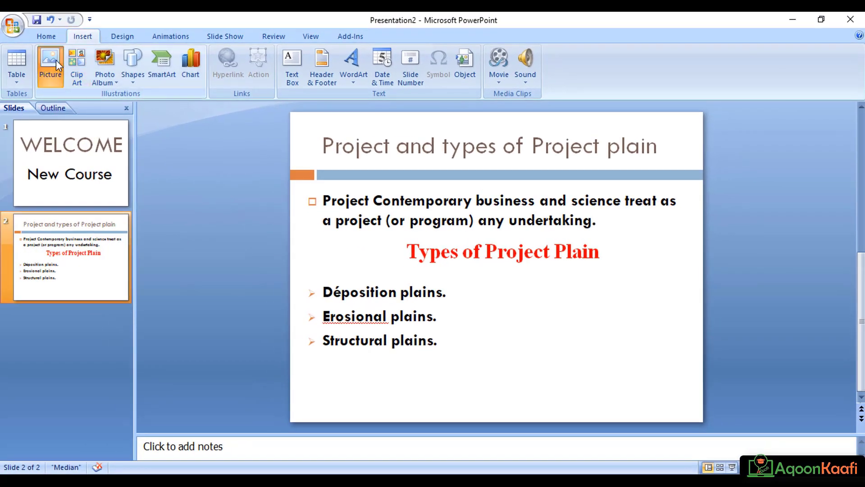
click(50, 63)
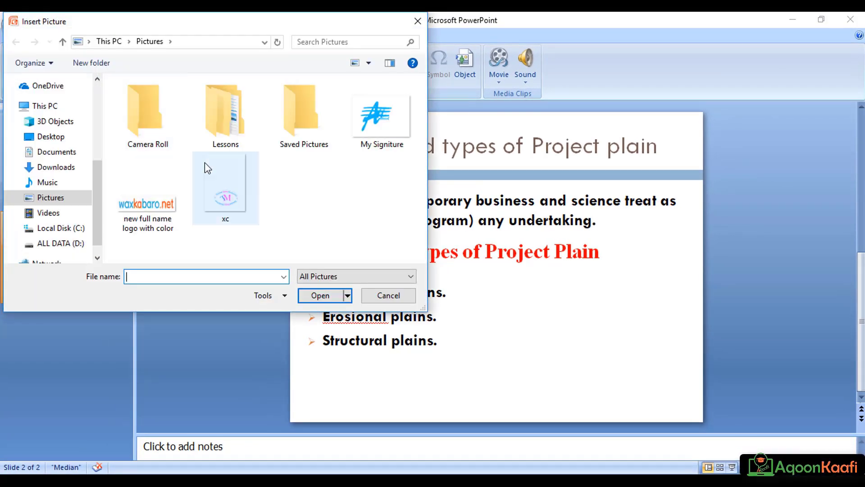
click(49, 138)
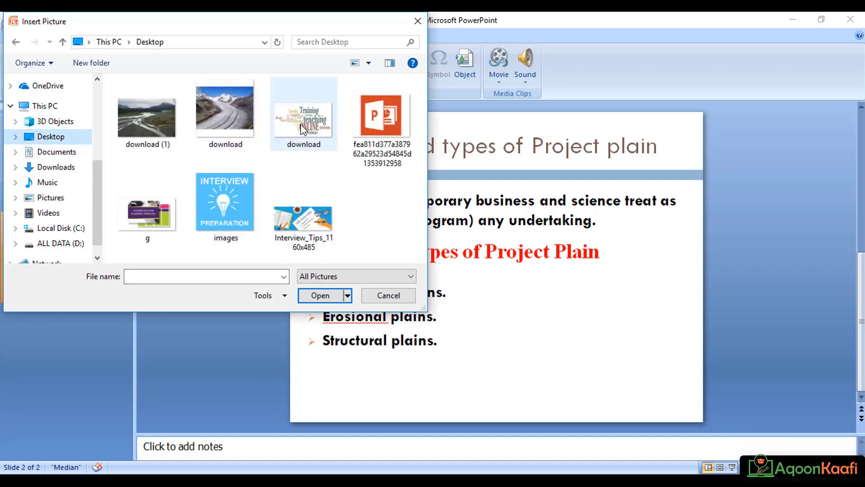
click(203, 113)
ctrl+click(147, 117)
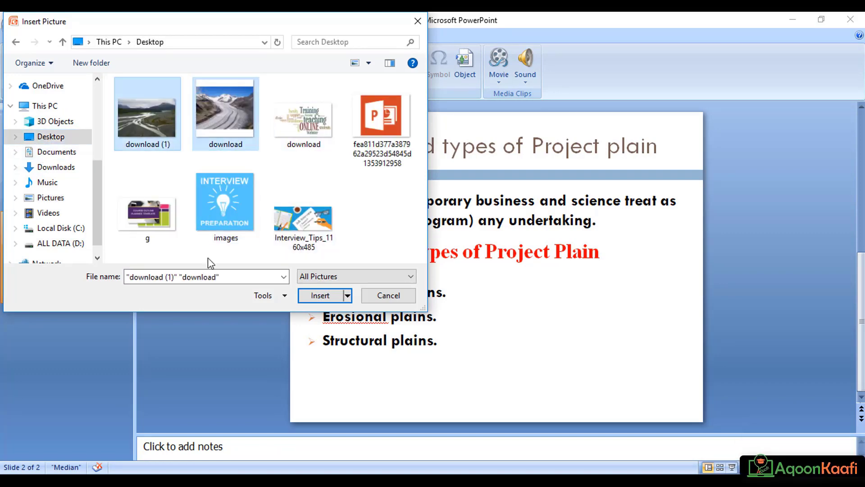
click(320, 295)
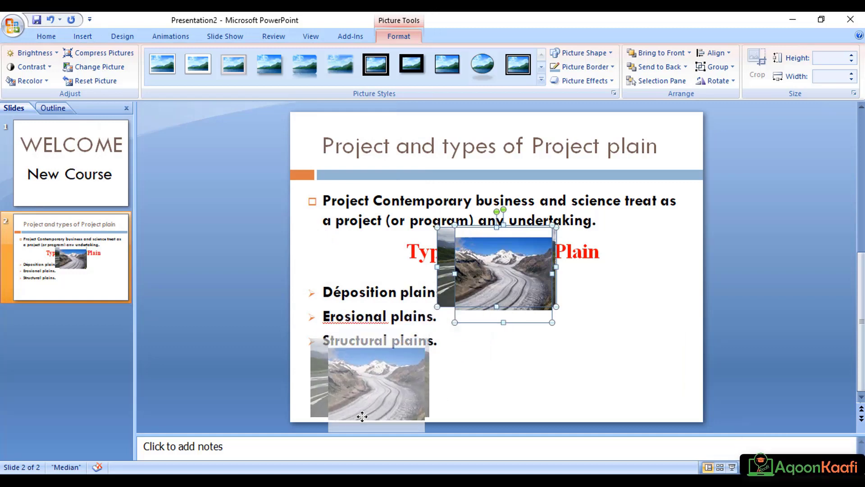
Place the river picture on the left and the glacier picture on the right, below the bullets.
drag(490, 307, 356, 409)
click(487, 367)
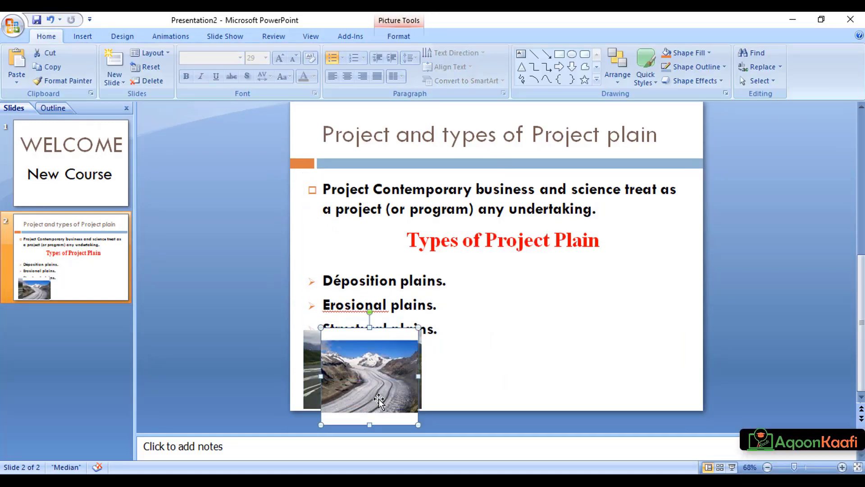
drag(378, 381, 500, 394)
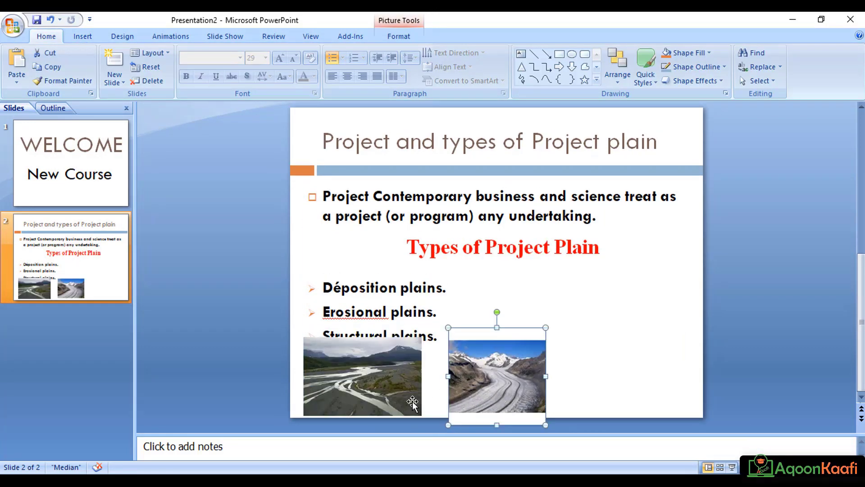
drag(411, 401, 408, 419)
drag(493, 397, 493, 414)
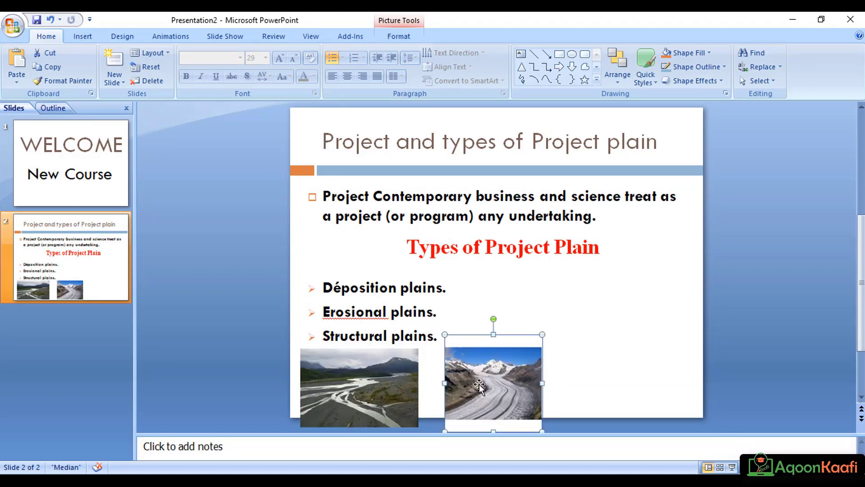
click(350, 288)
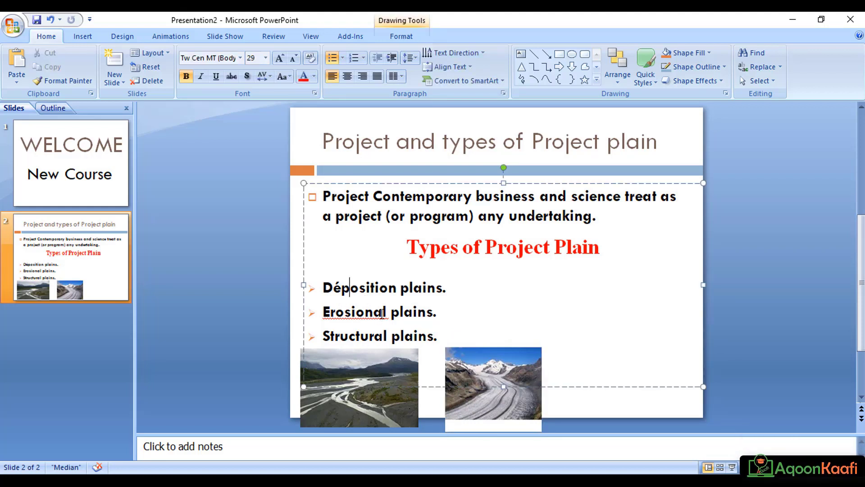
click(478, 421)
click(358, 414)
click(584, 400)
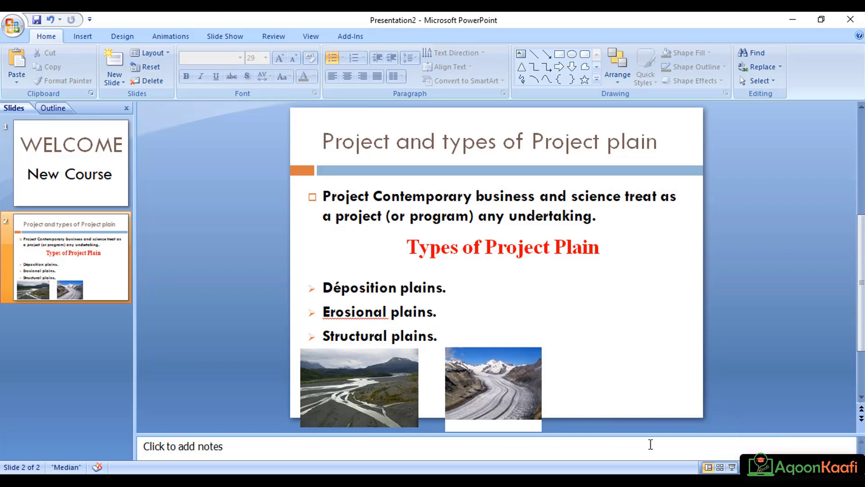
Play the deck as a slide show from the WELCOME slide through to the end.
click(96, 177)
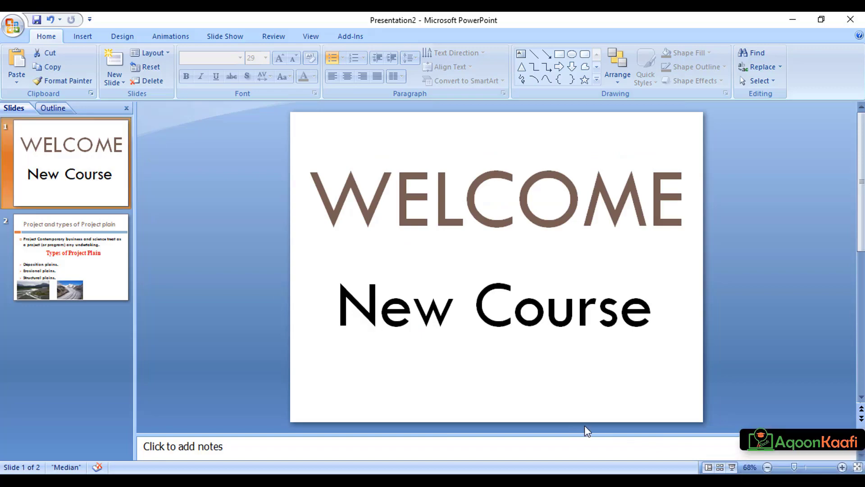
click(732, 467)
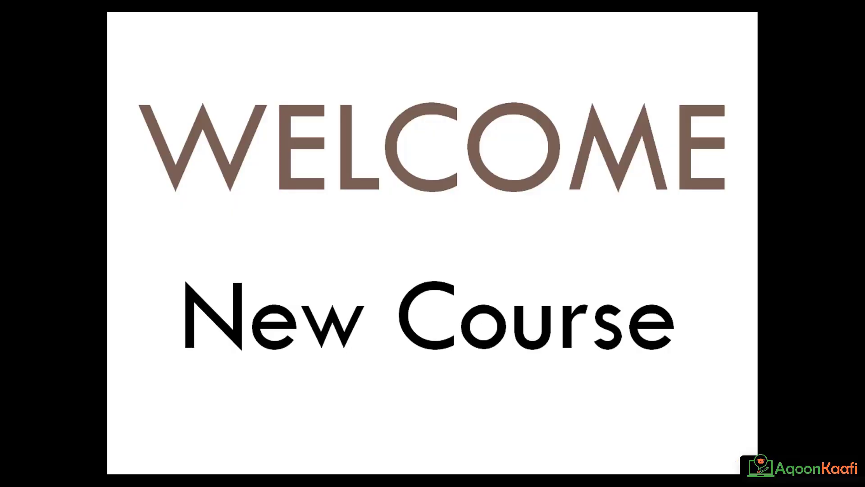
key(Right)
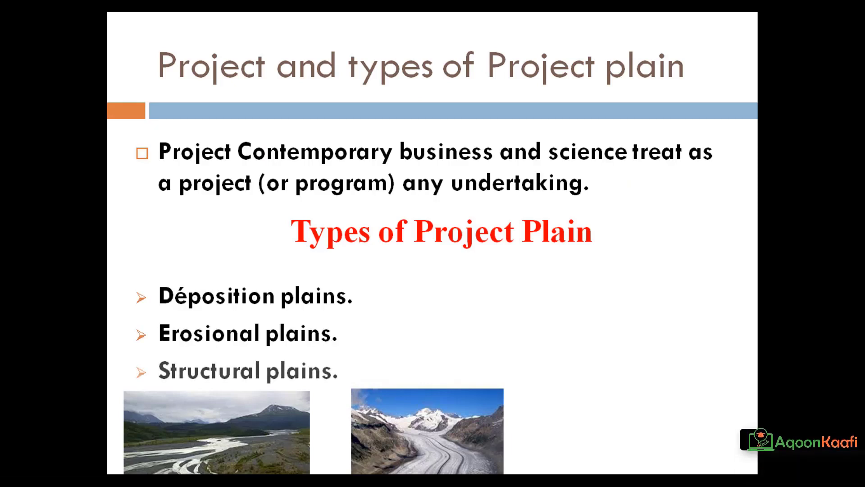
key(Right)
key(Right)
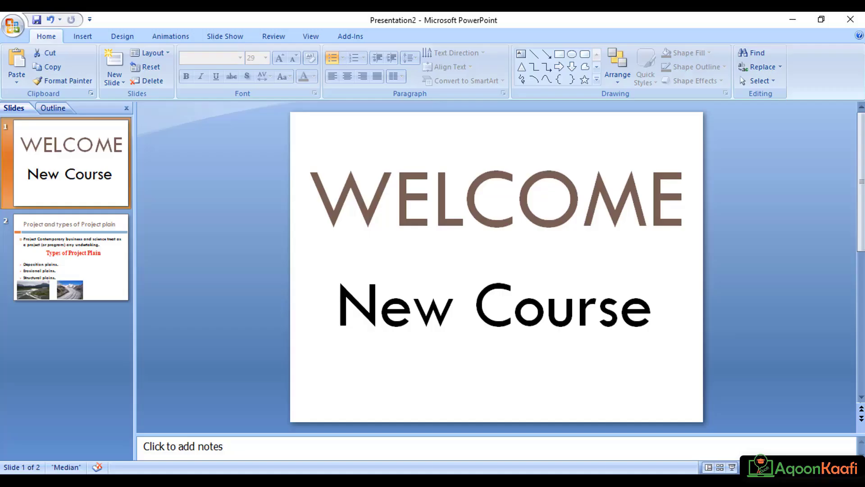
Move the red 'Types of Project Plain' subheading into the bullet list, before Déposition plains.
click(56, 265)
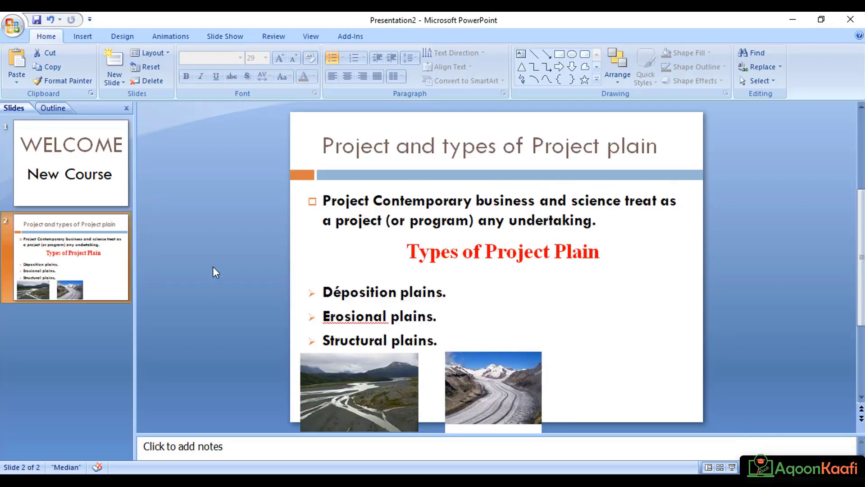
double_click(417, 255)
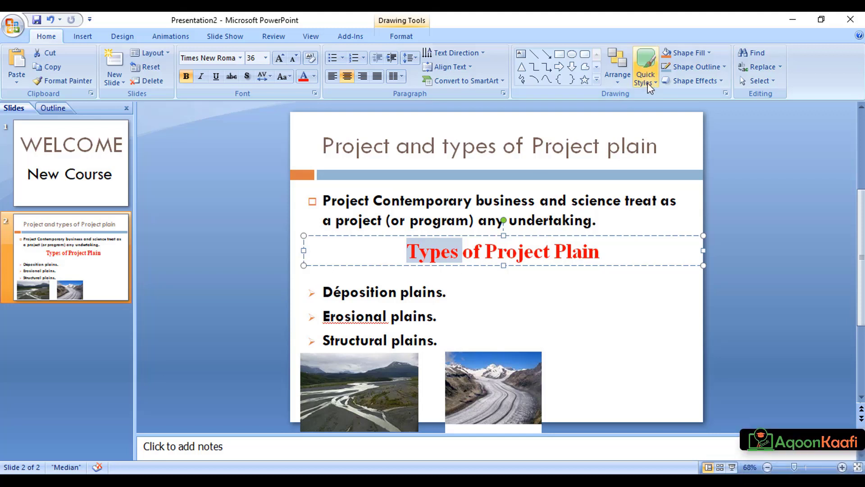
click(363, 217)
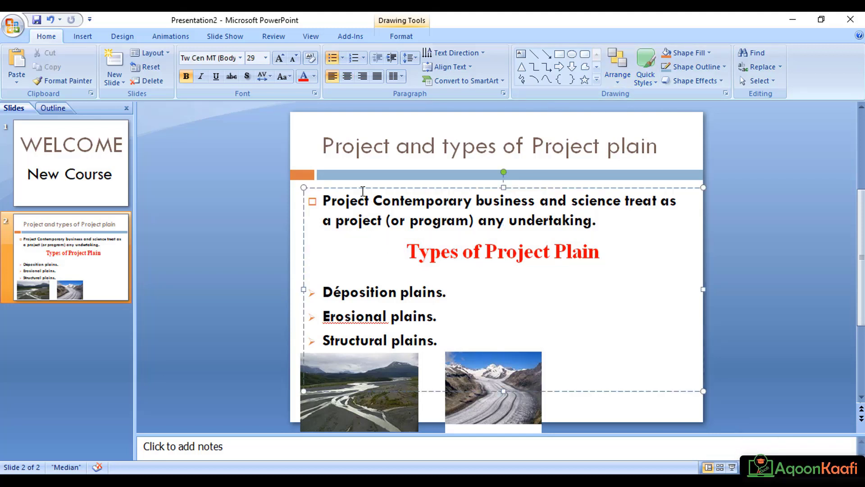
click(456, 403)
click(391, 408)
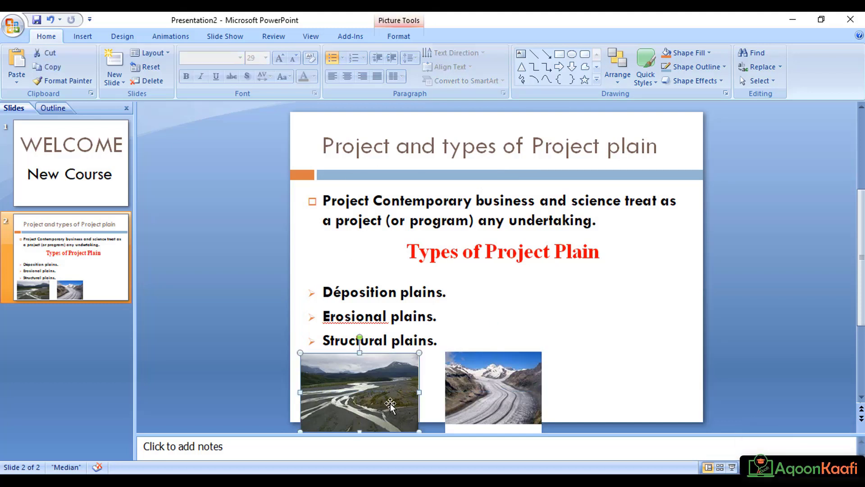
click(458, 251)
drag(407, 251, 643, 248)
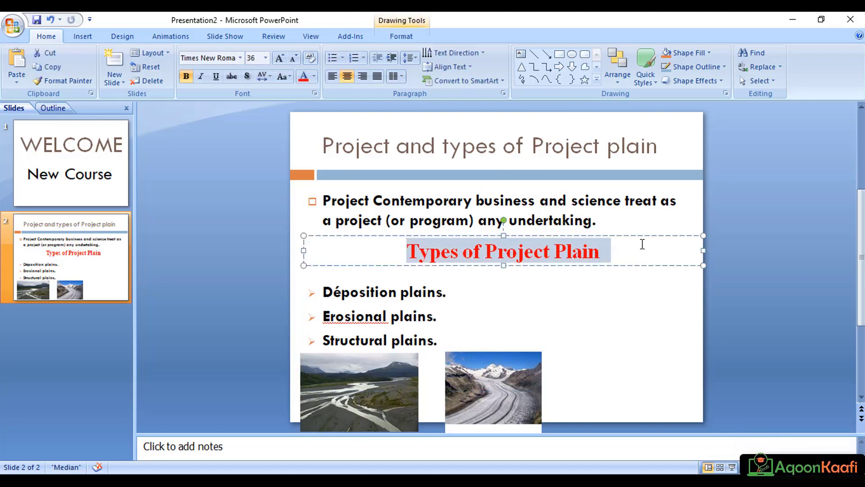
key(Delete)
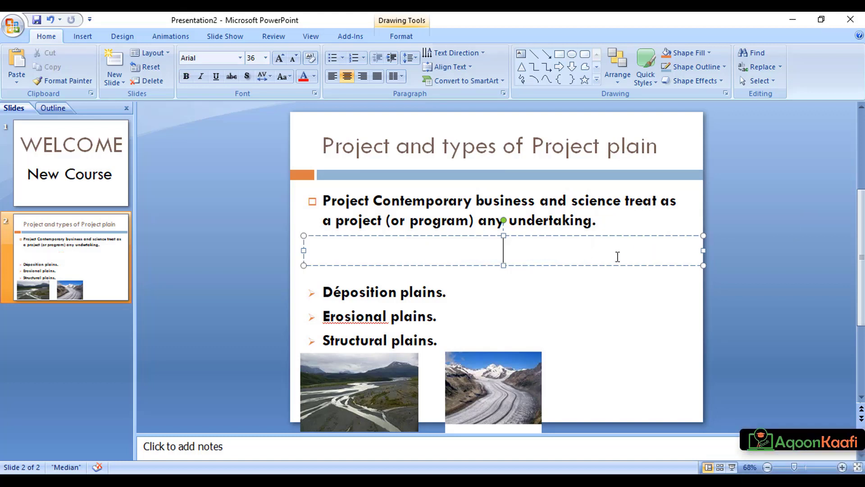
click(386, 282)
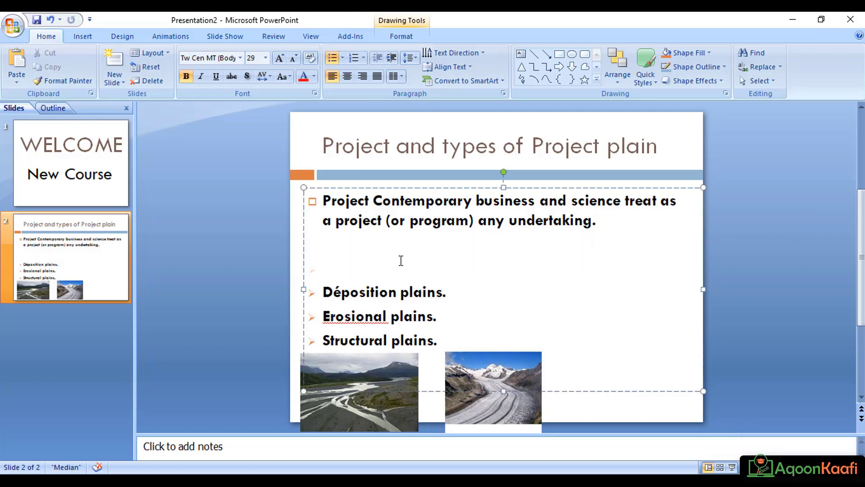
key(ctrl+v)
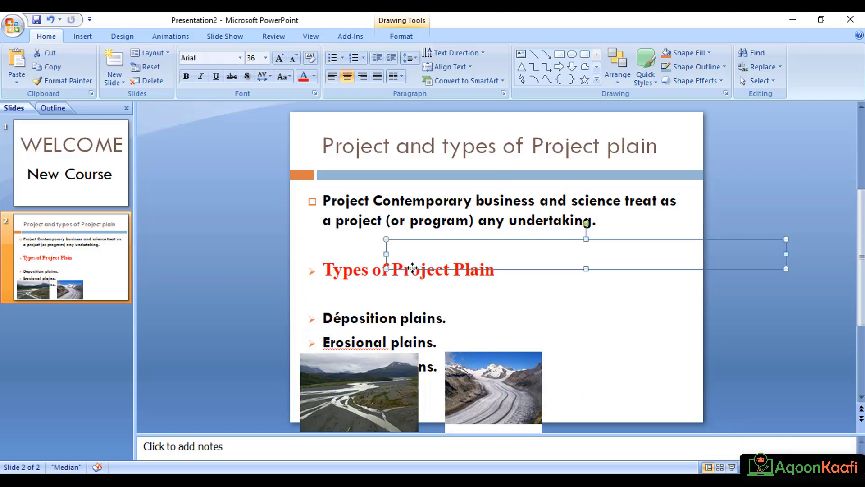
click(428, 270)
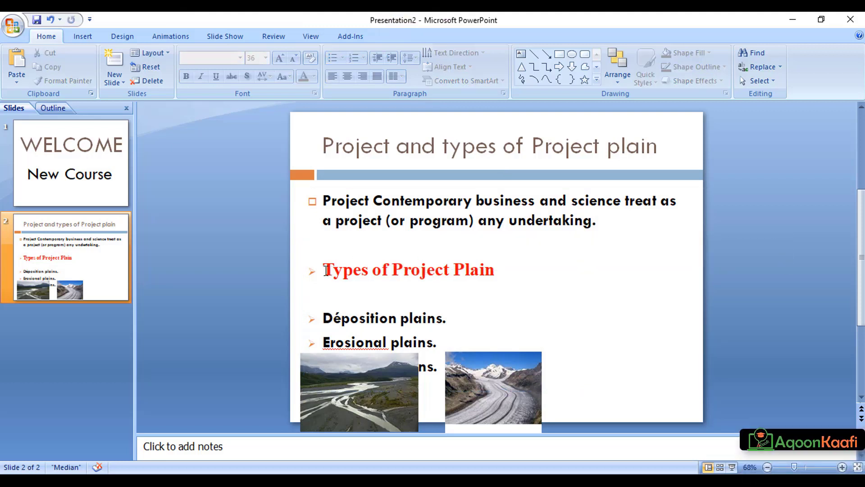
Make the subheading unbulleted, centred and size 36.
drag(324, 270, 504, 270)
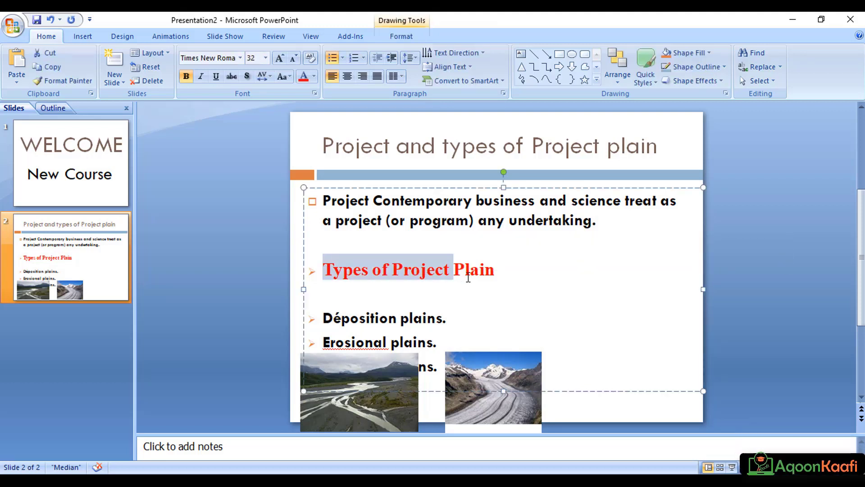
click(343, 58)
click(354, 96)
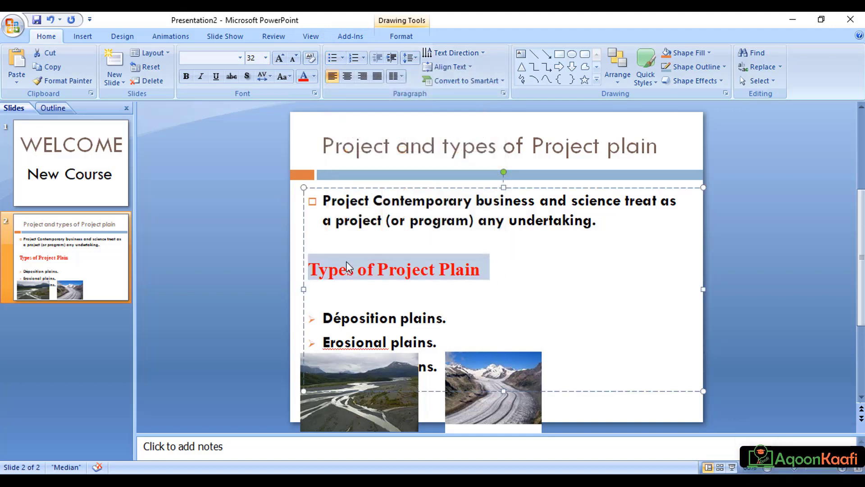
click(347, 77)
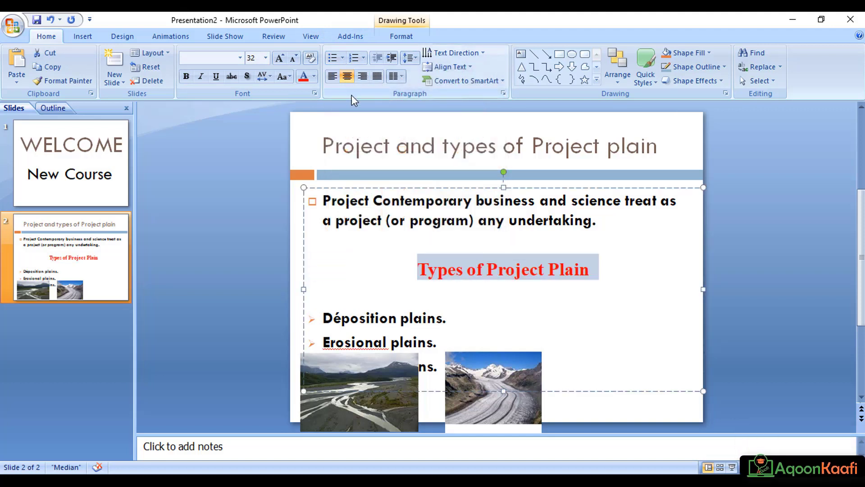
click(280, 57)
Tidy the blank lines around the subheading and nudge the body text box up slightly.
click(327, 298)
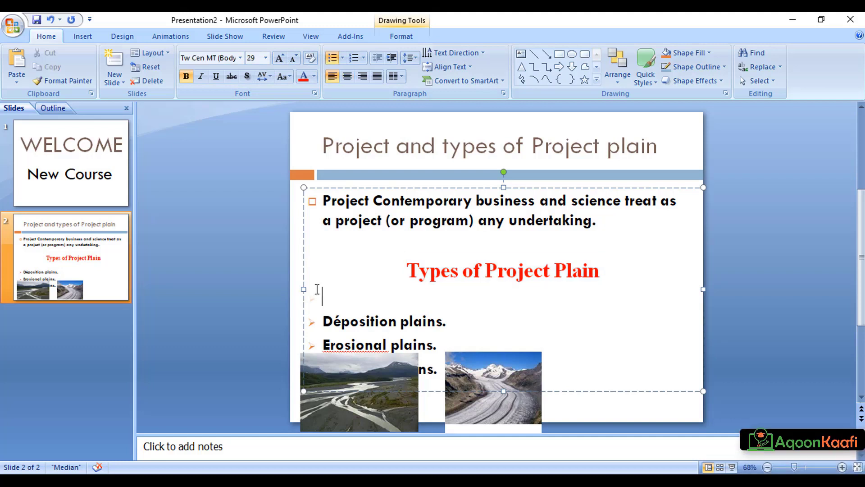
key(BackSpace)
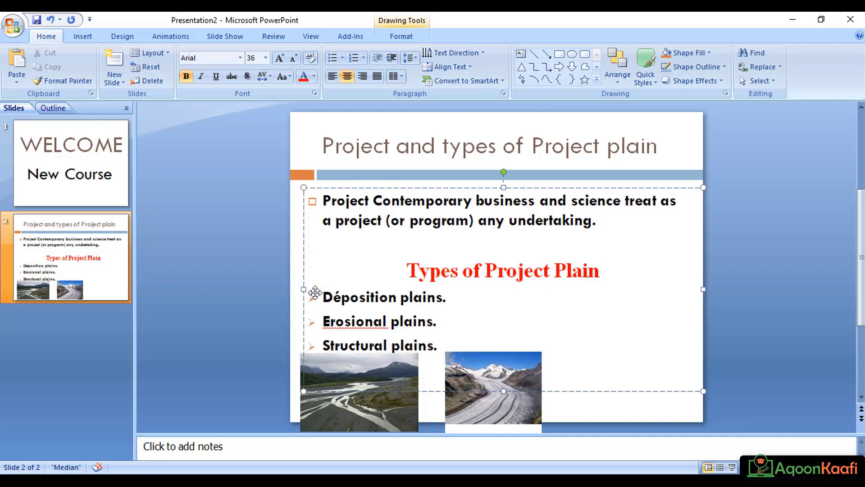
click(397, 271)
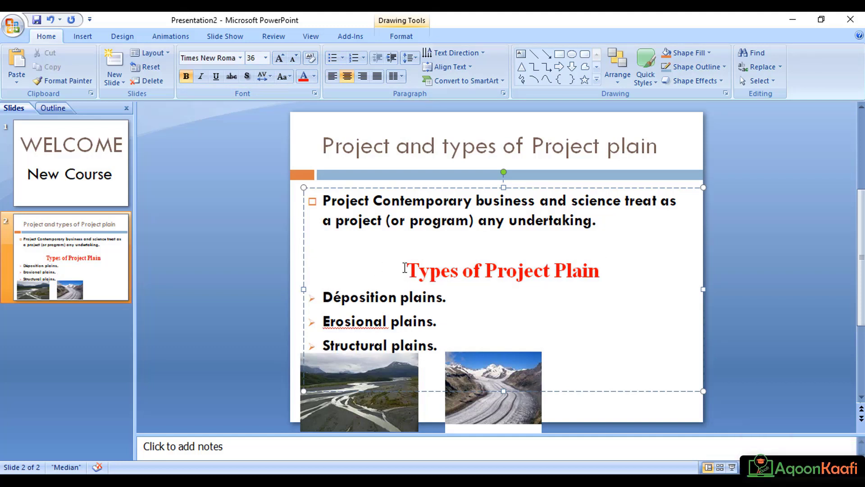
key(BackSpace)
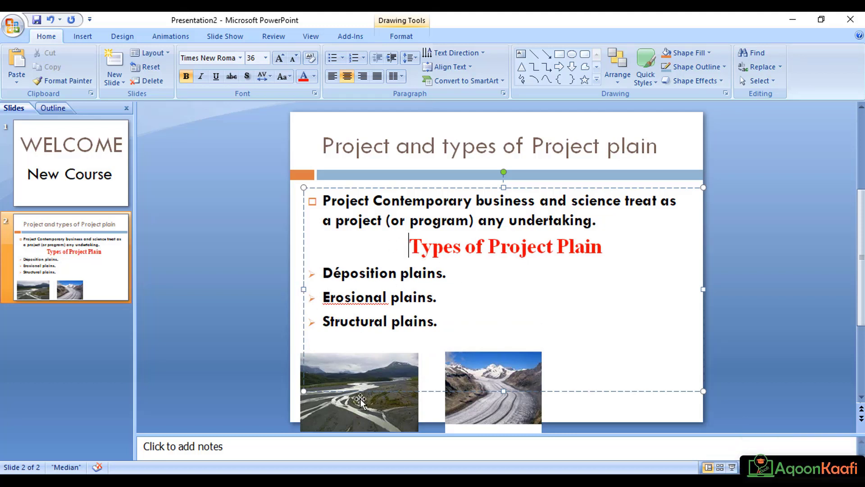
drag(408, 188, 407, 184)
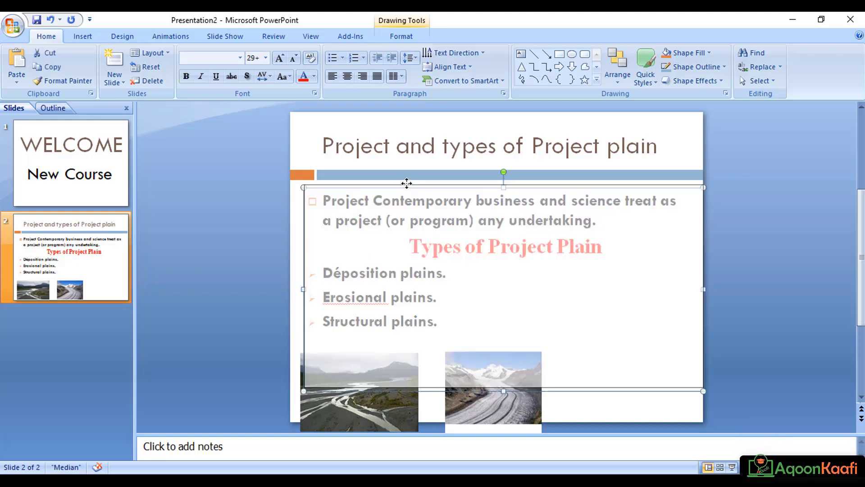
click(407, 243)
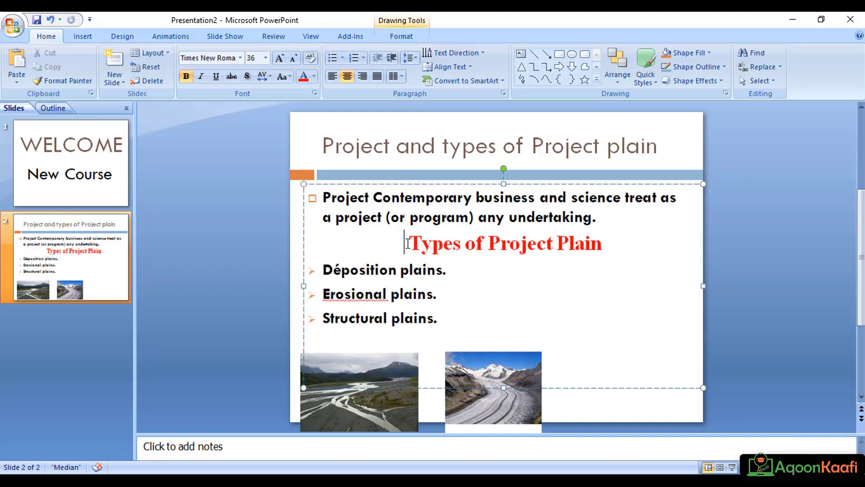
key(Return)
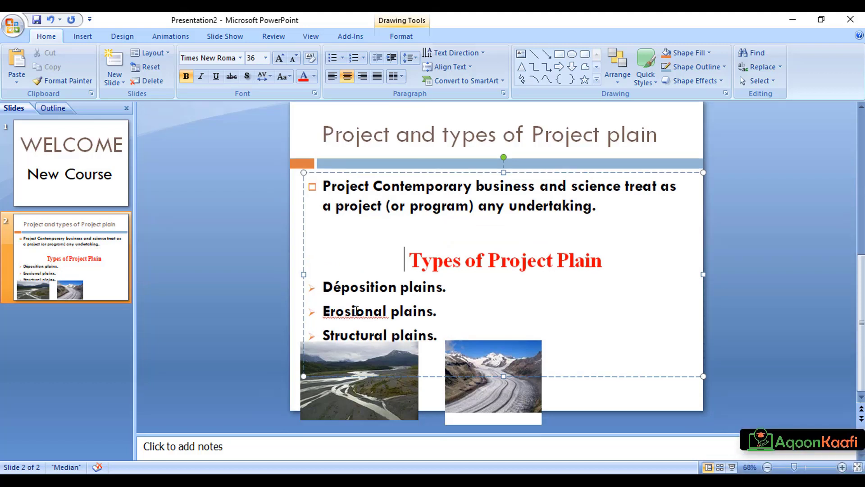
Shift the glacier picture slightly right, leaving a small gap beside the river picture.
scroll(352, 316, down, 1)
mouse_move(361, 411)
mouse_down()
mouse_move(350, 412)
mouse_move(365, 415)
mouse_up()
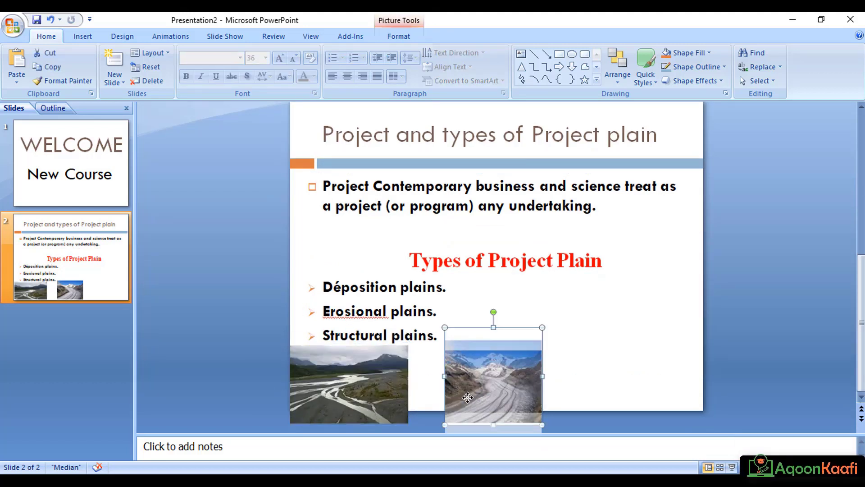
mouse_move(470, 388)
mouse_down()
mouse_move(461, 396)
mouse_move(489, 397)
mouse_up()
click(620, 344)
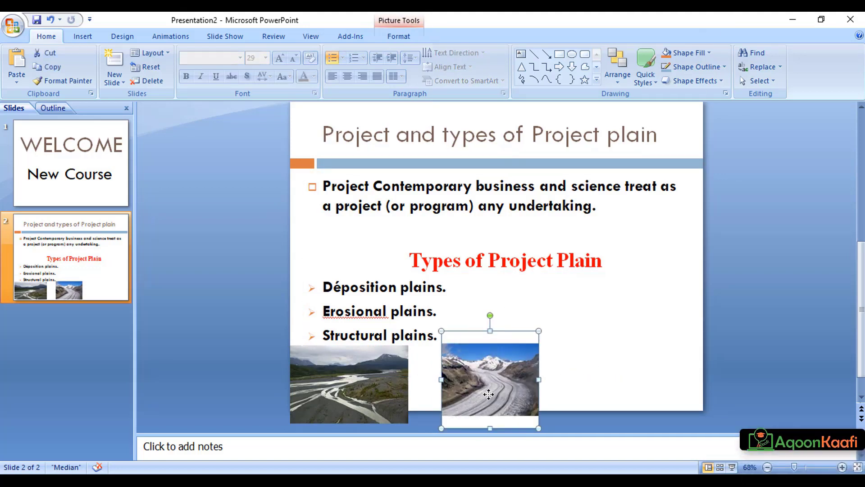
click(418, 401)
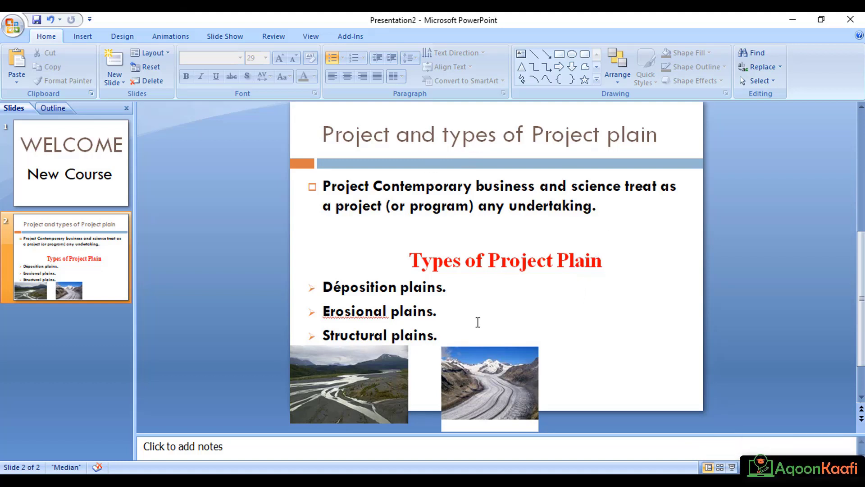
Select all the text in the body text box.
click(448, 332)
click(467, 297)
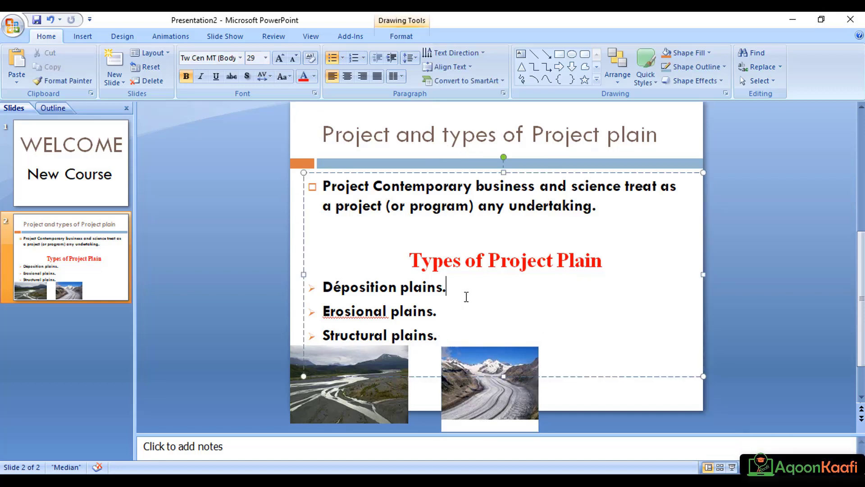
triple_click(467, 296)
key(ctrl+a)
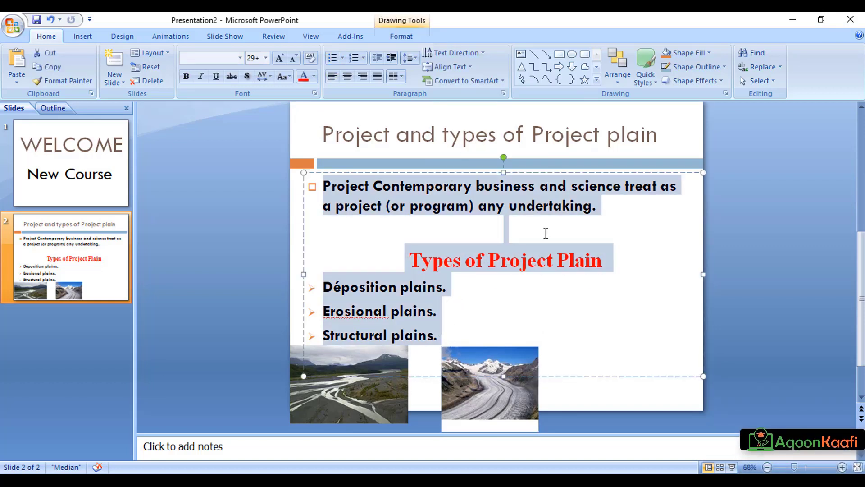
click(528, 295)
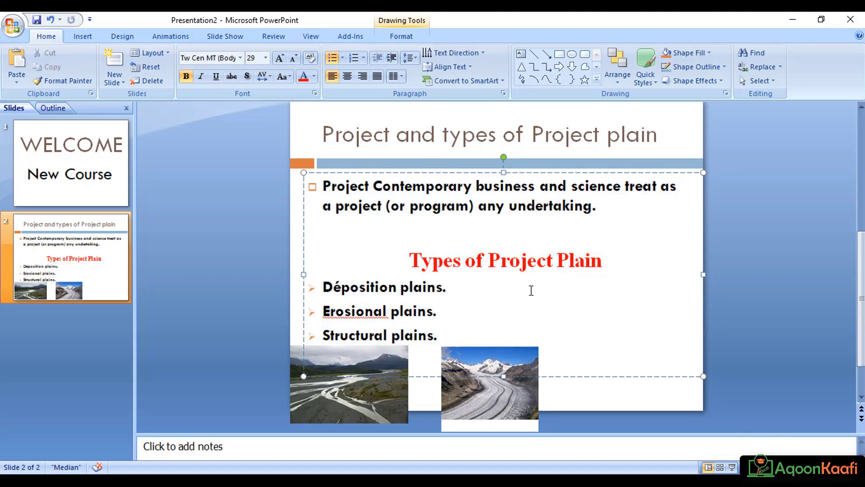
key(ctrl+a)
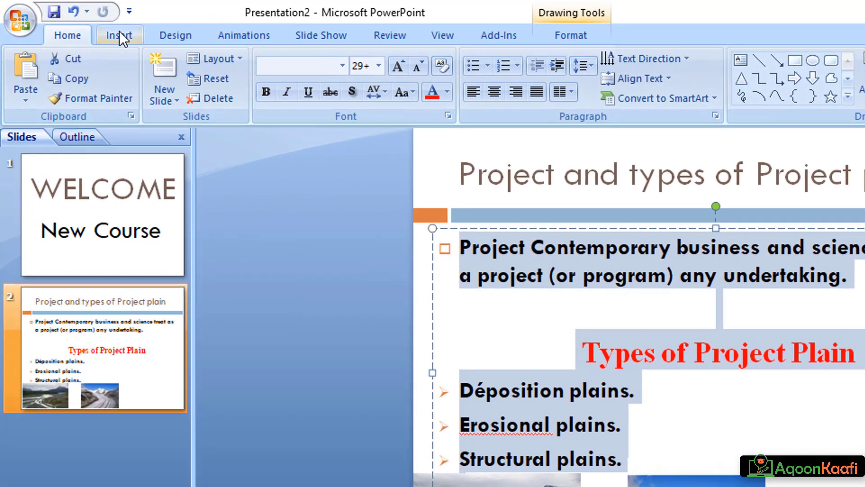
Select the whole slide title and bring up the animation options.
click(83, 36)
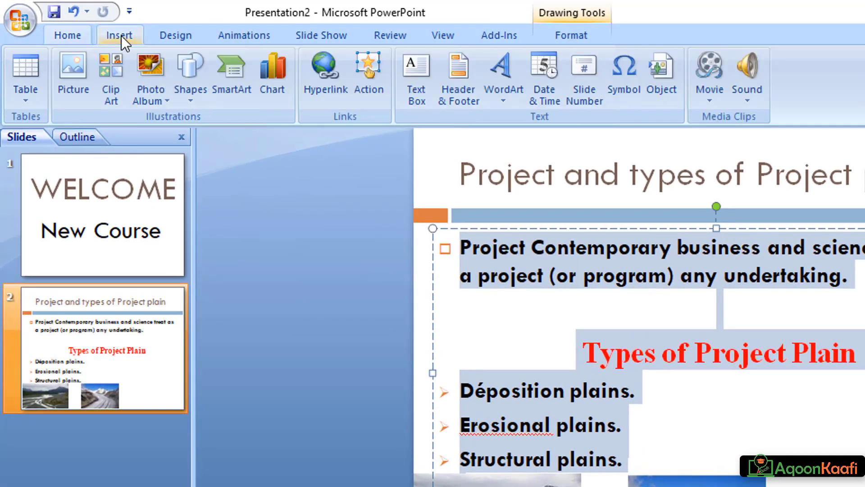
click(500, 180)
key(ctrl+a)
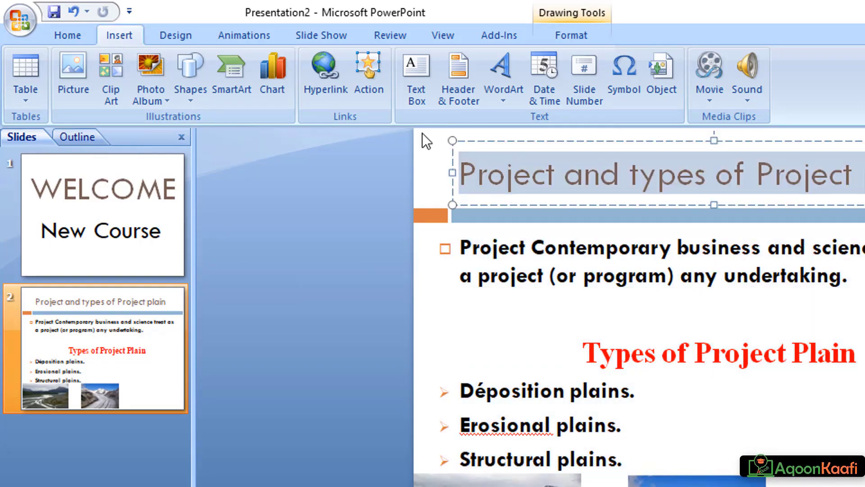
click(200, 34)
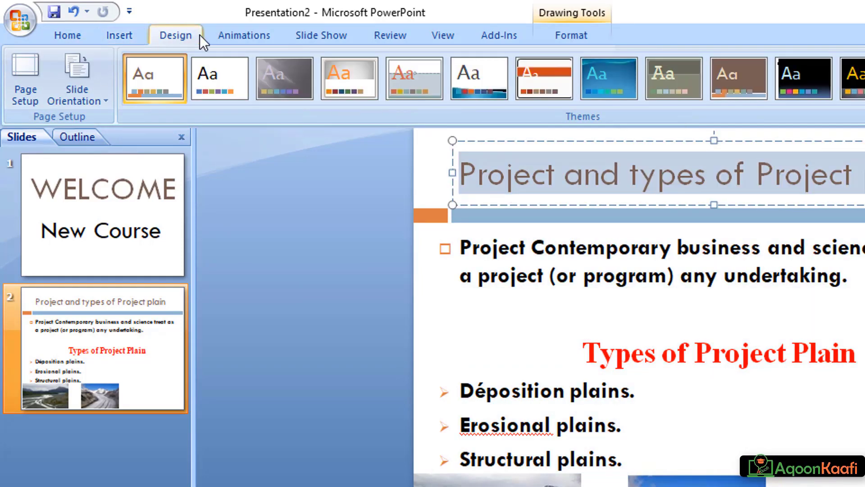
scroll(267, 33, down, 2)
click(267, 34)
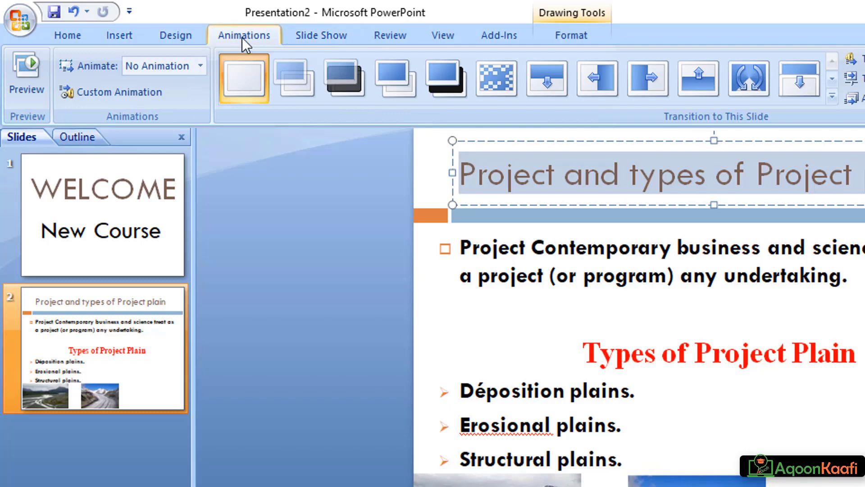
Give the title a Wipe animation and the body text a Wipe by paragraph.
click(199, 65)
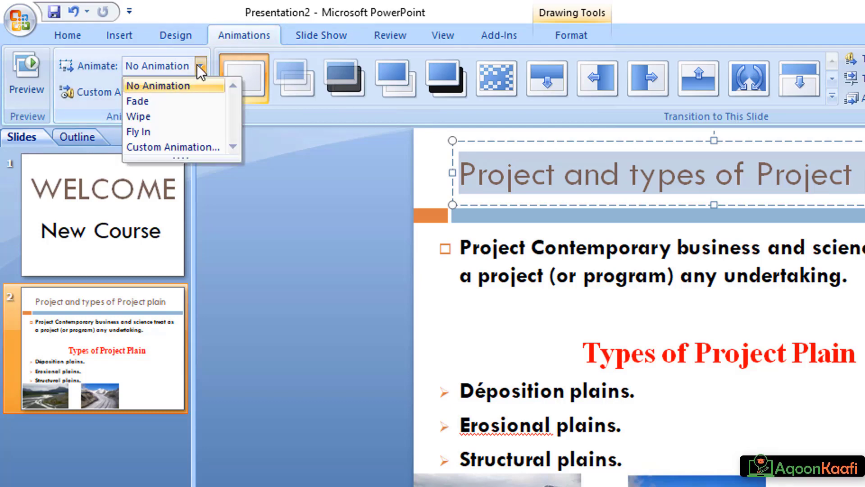
click(169, 118)
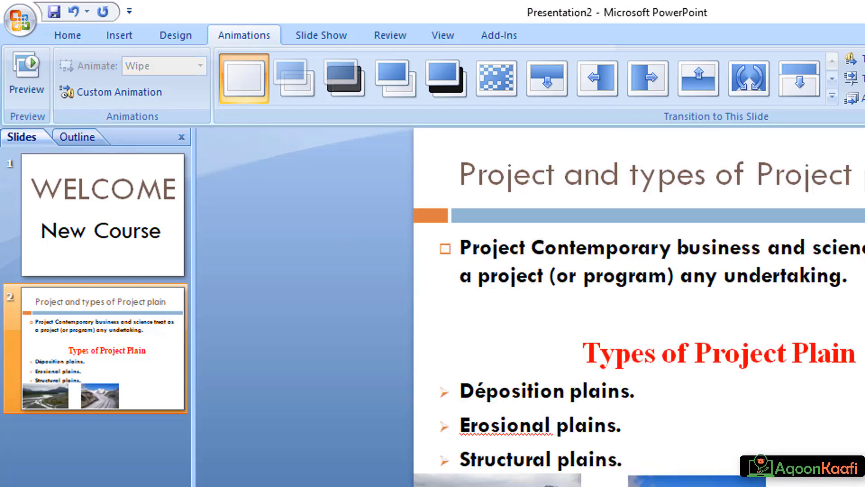
mouse_move(852, 276)
mouse_down()
mouse_move(586, 275)
mouse_move(459, 247)
mouse_up()
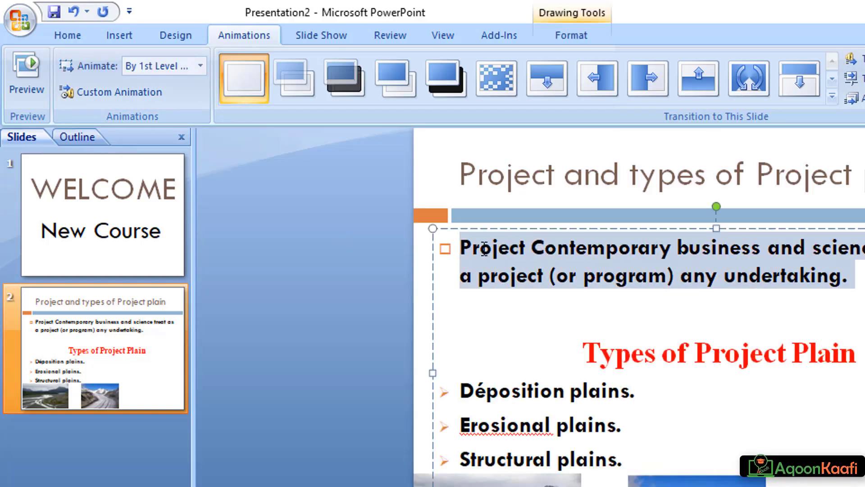
click(188, 64)
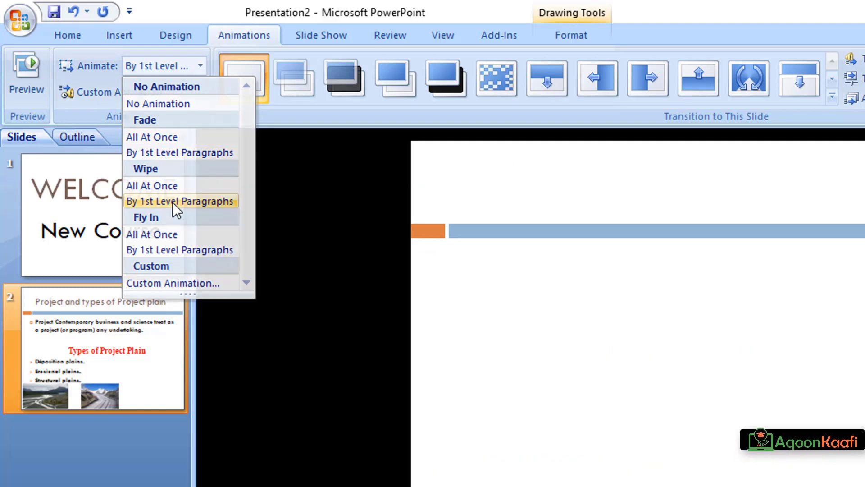
click(172, 202)
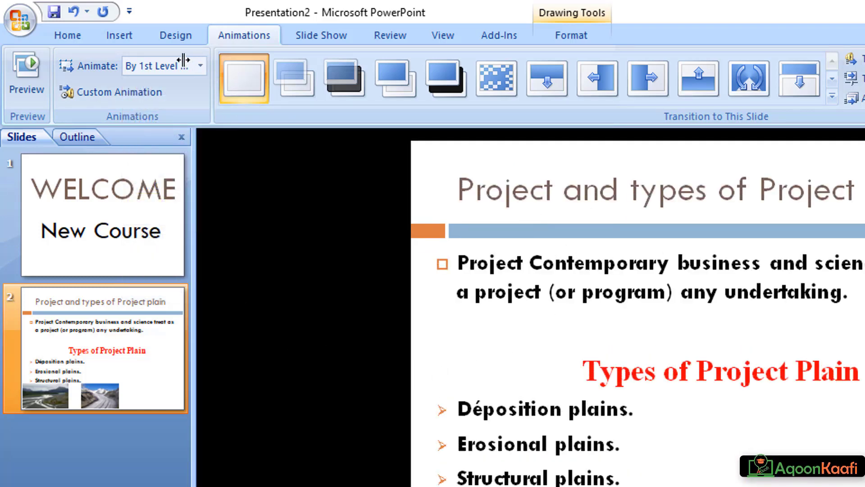
click(269, 277)
Apply Fly In by paragraph to the Types of Project Plain heading text.
drag(584, 351, 861, 356)
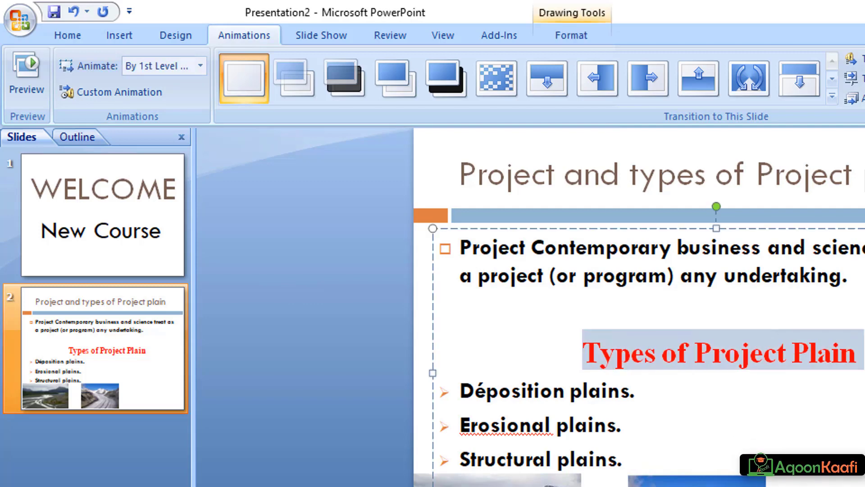
click(200, 66)
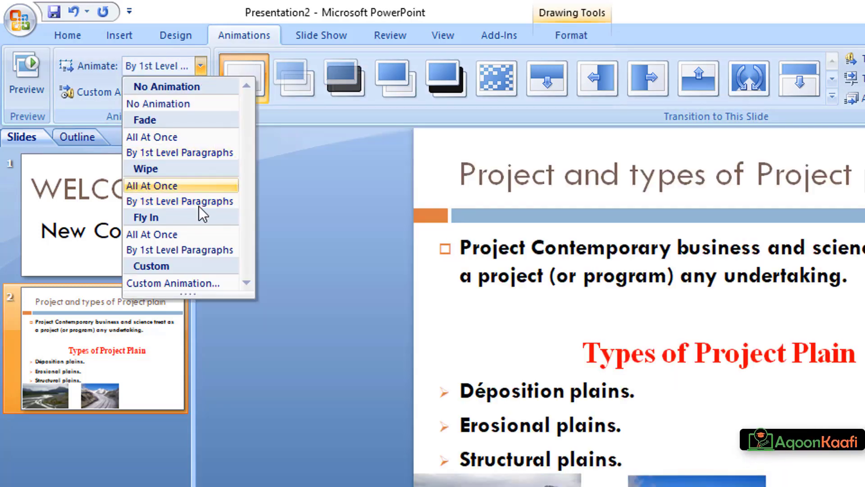
click(185, 250)
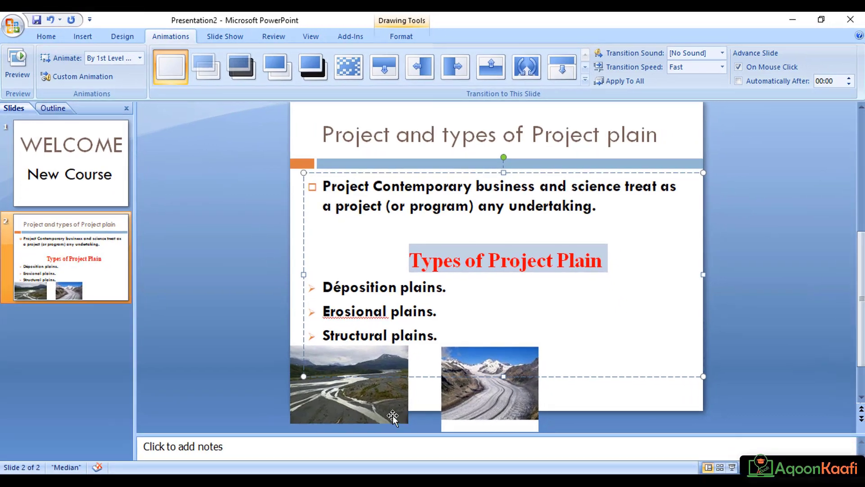
Give the river-plain and glacier photos Fly In animations, then start the slideshow from slide 2.
click(365, 412)
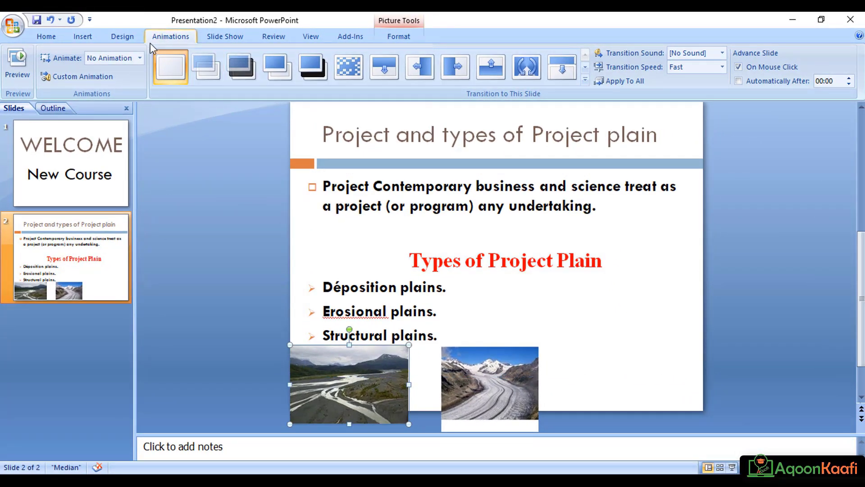
click(136, 60)
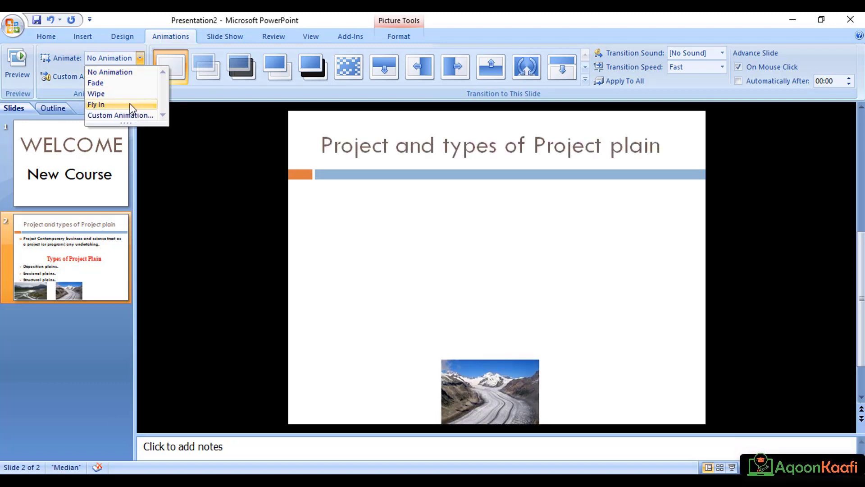
click(130, 104)
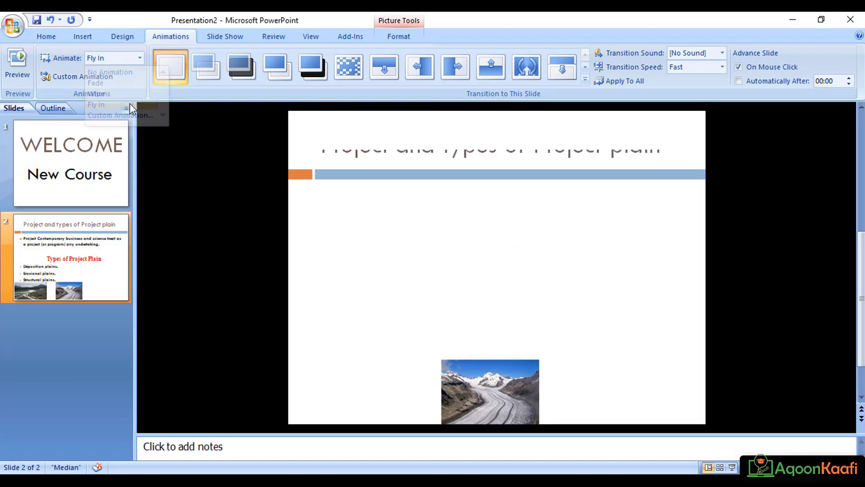
click(492, 412)
click(129, 60)
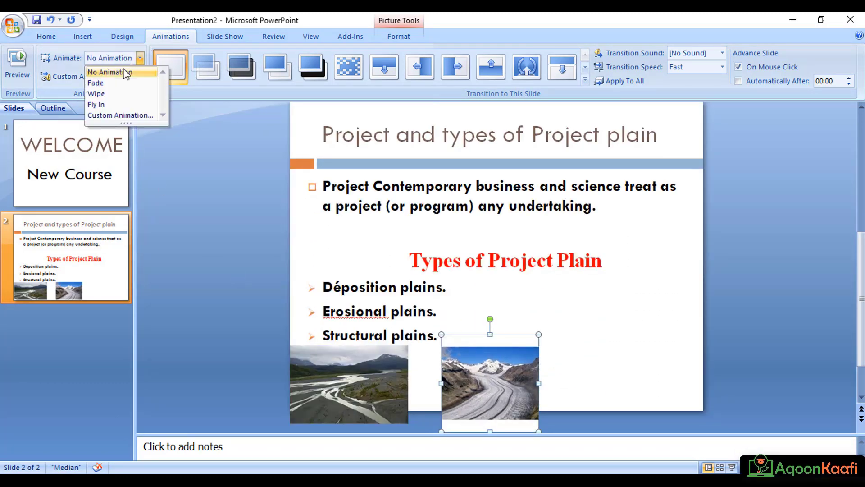
click(114, 104)
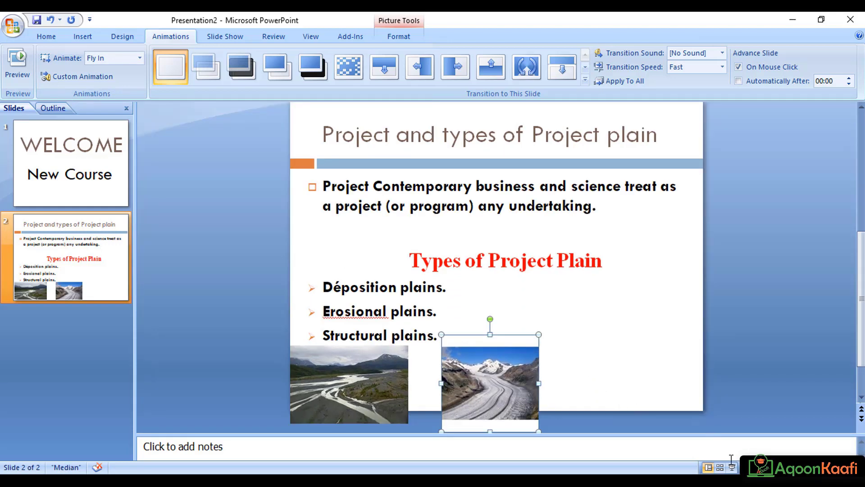
click(732, 467)
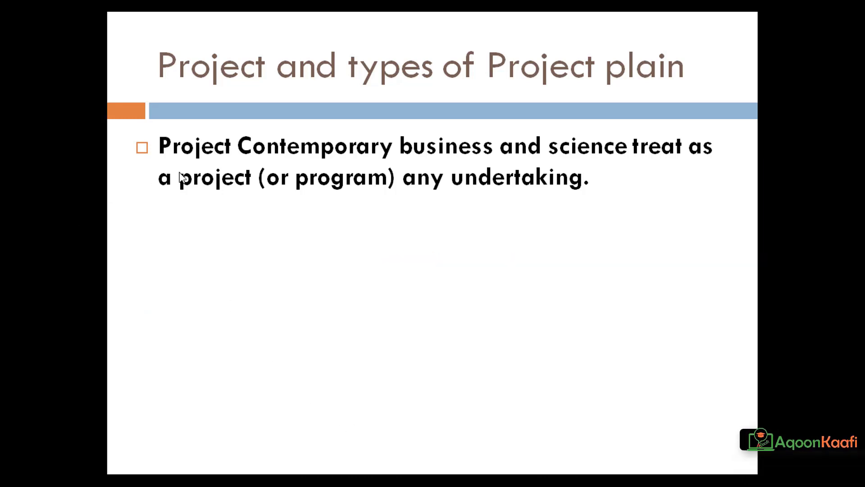
Reveal the red heading, the three plain-type bullets and the river photo in turn.
click(626, 234)
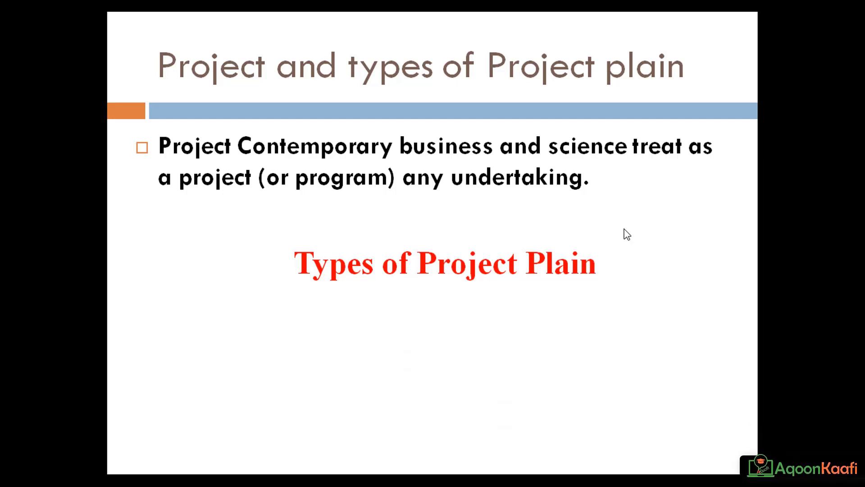
click(626, 234)
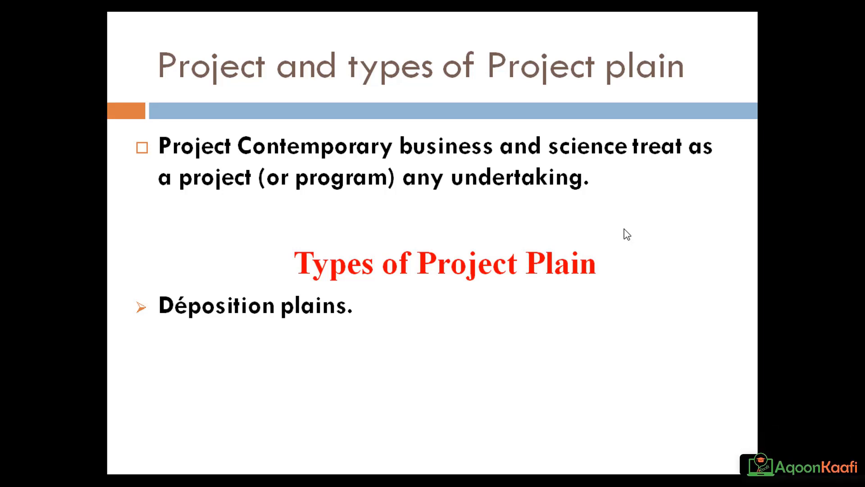
click(627, 234)
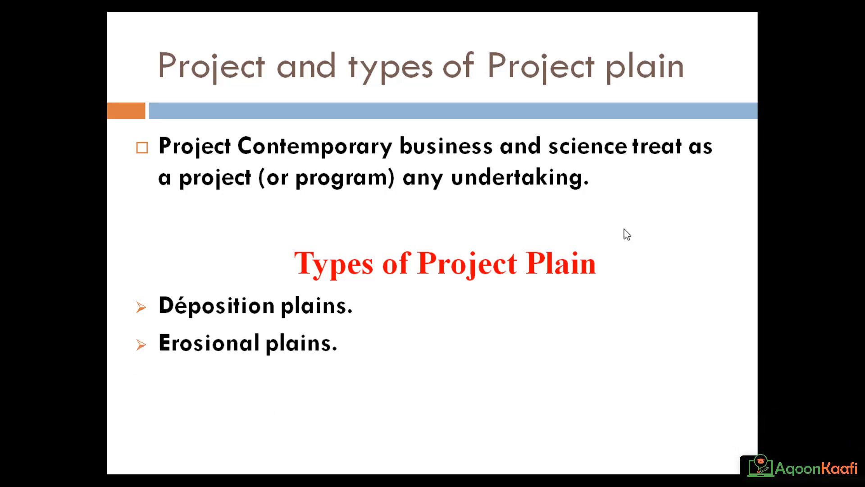
click(624, 229)
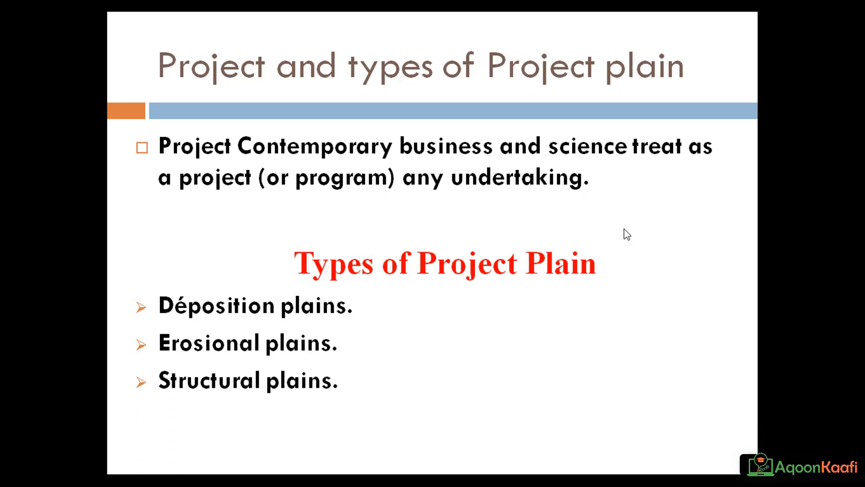
click(626, 234)
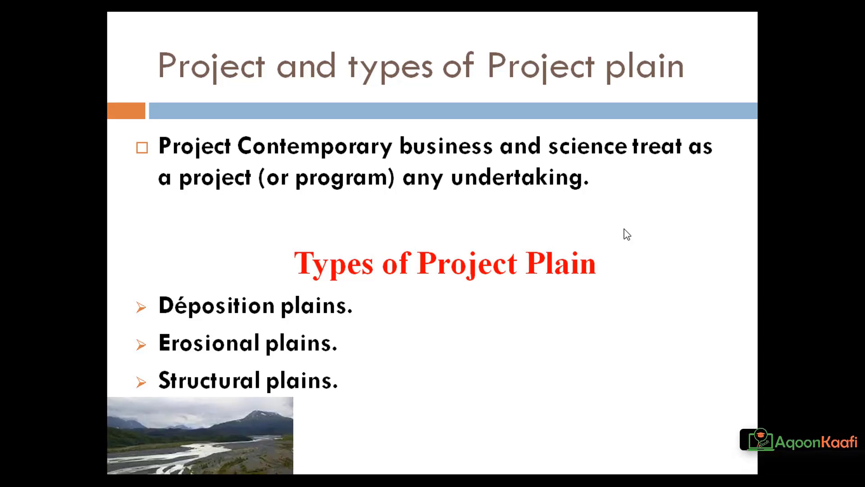